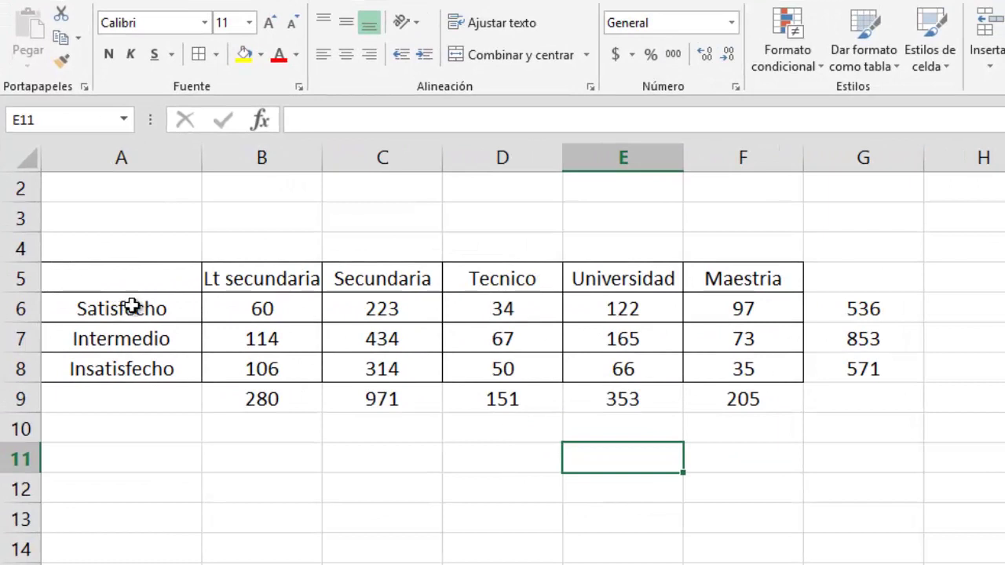
# Step: Examine the education-level headings in row 5, from Lt secundaria to Maestria
pyautogui.click(289, 271)
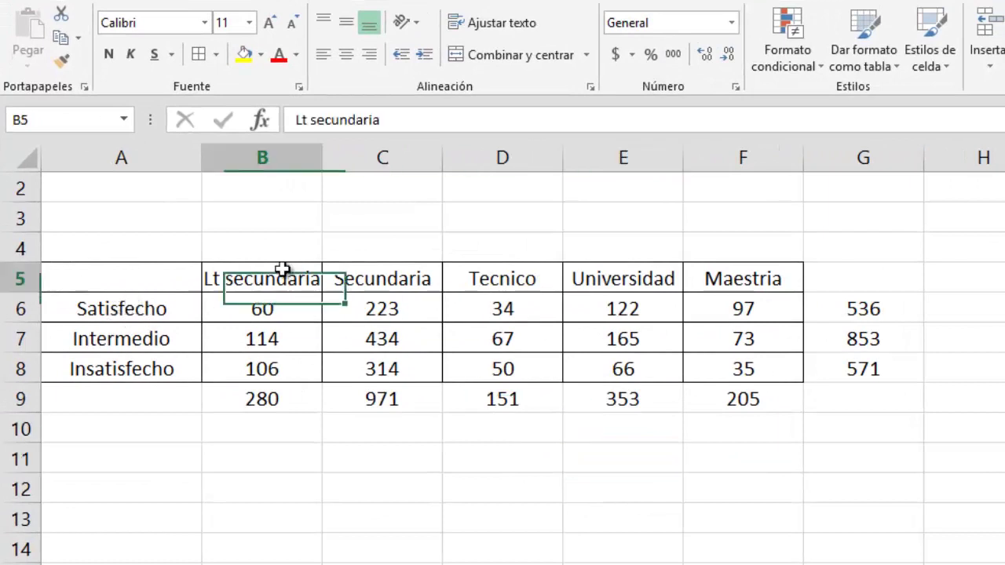
pyautogui.click(416, 280)
pyautogui.click(534, 285)
pyautogui.click(651, 275)
pyautogui.click(775, 276)
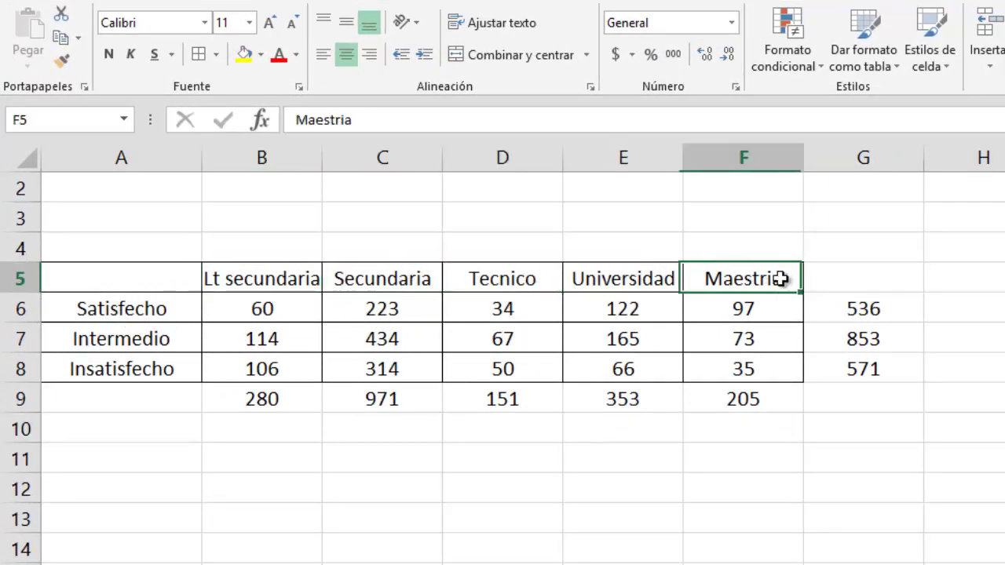
pyautogui.click(284, 283)
pyautogui.click(366, 278)
pyautogui.click(570, 296)
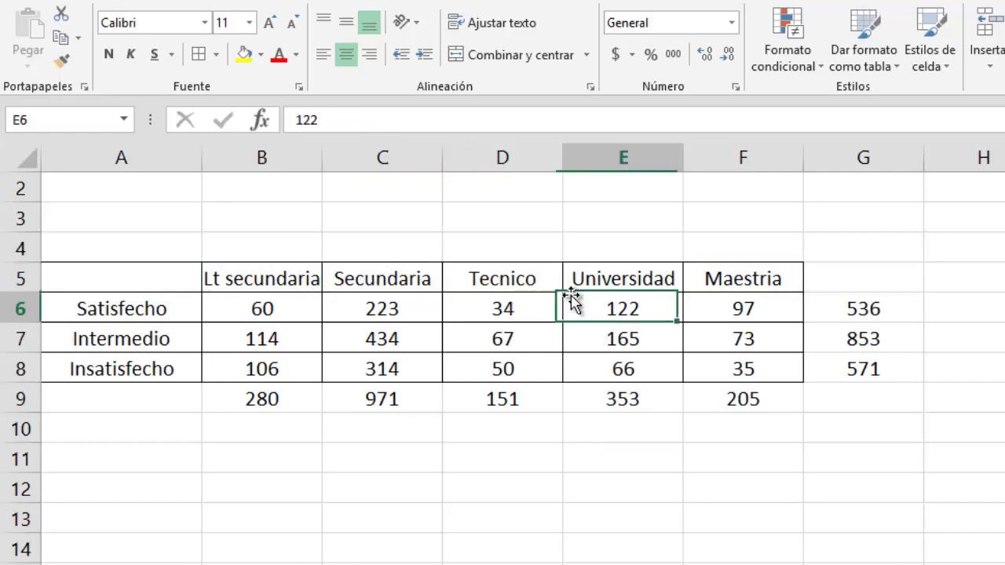
pyautogui.click(672, 271)
pyautogui.click(739, 276)
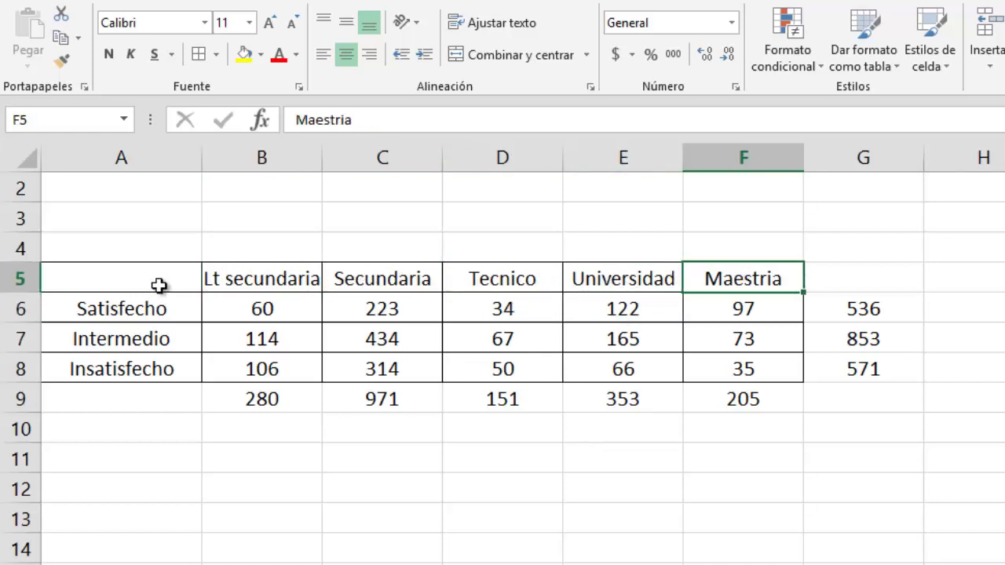
# Step: Examine the Satisfecho, Intermedio and Insatisfecho rows and the column totals below them
pyautogui.click(113, 309)
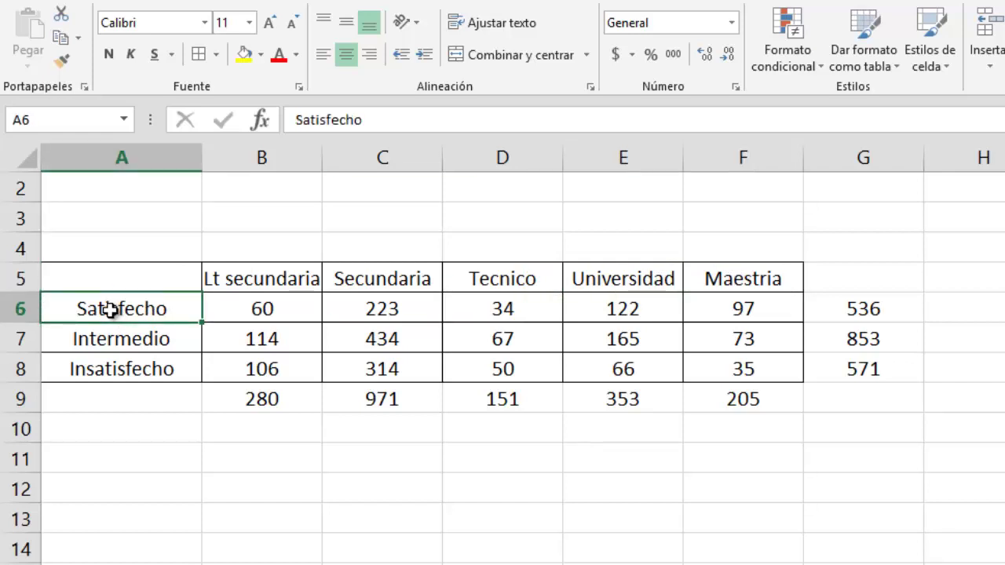
pyautogui.click(114, 333)
pyautogui.click(111, 363)
pyautogui.click(16, 310)
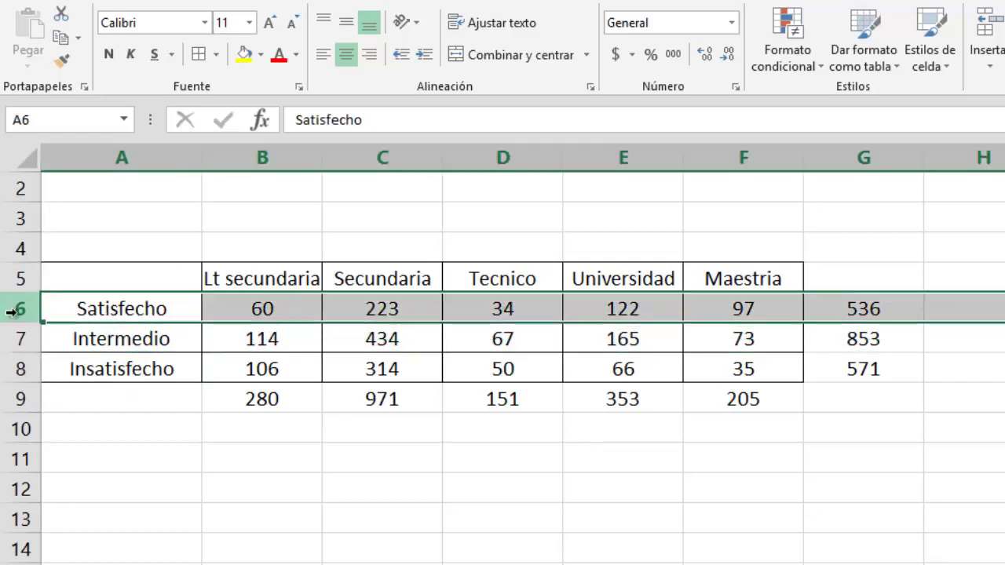
pyautogui.click(20, 344)
pyautogui.click(21, 367)
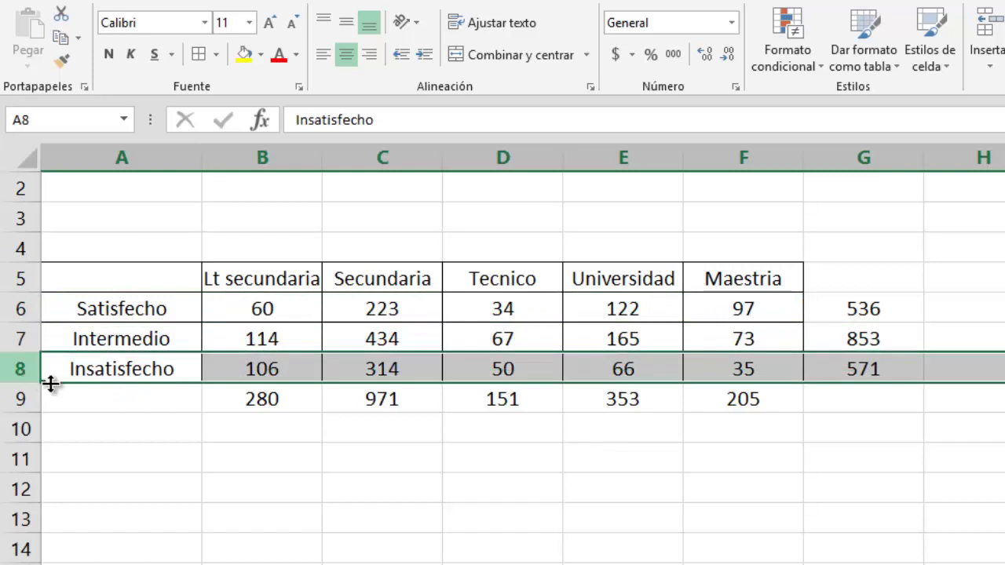
pyautogui.click(382, 399)
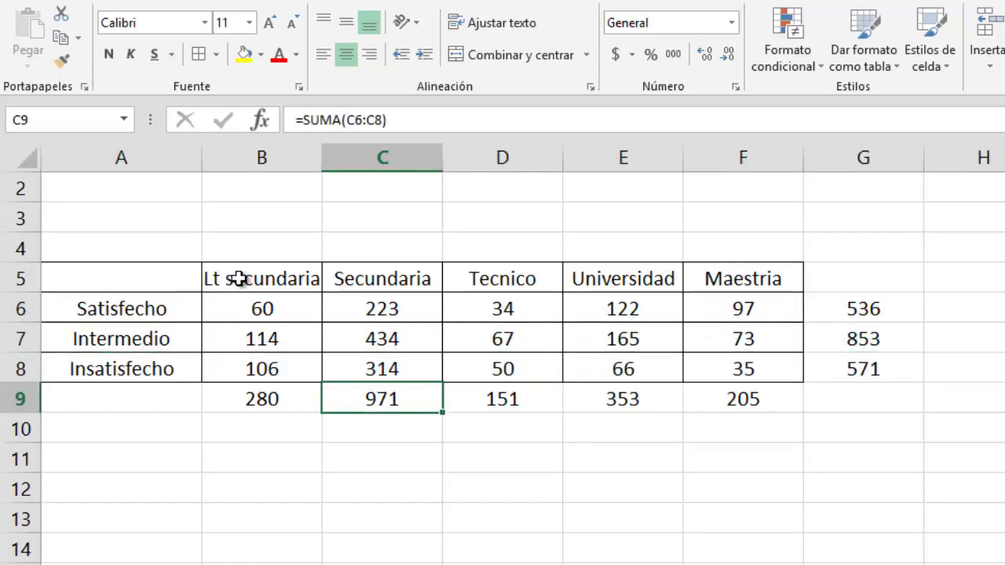
# Step: Compare the education headings in B5:F5 with the satisfaction labels in A6:A8 as the table's two variables
pyautogui.moveTo(239, 279); pyautogui.dragTo(742, 281)
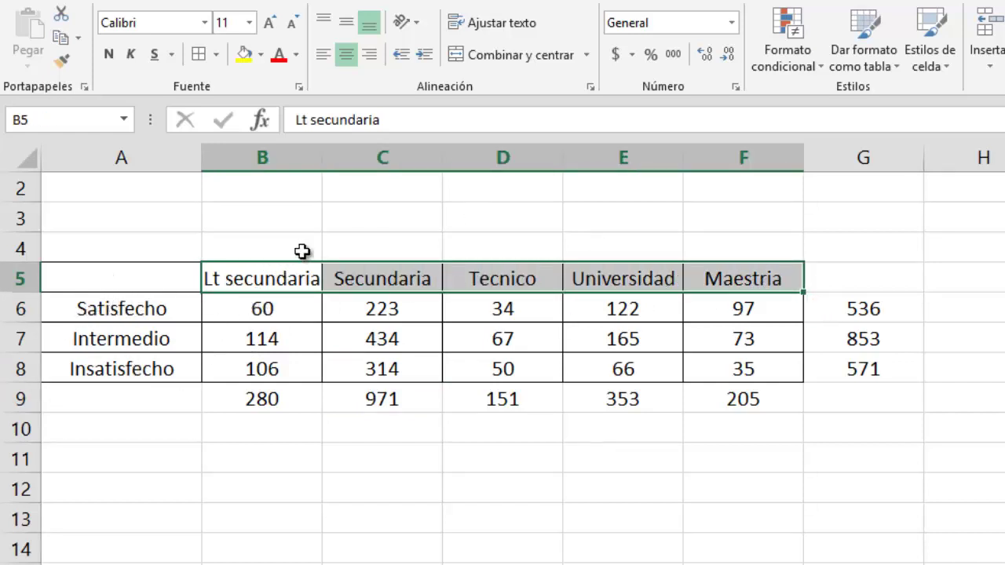
pyautogui.moveTo(295, 247); pyautogui.dragTo(767, 251)
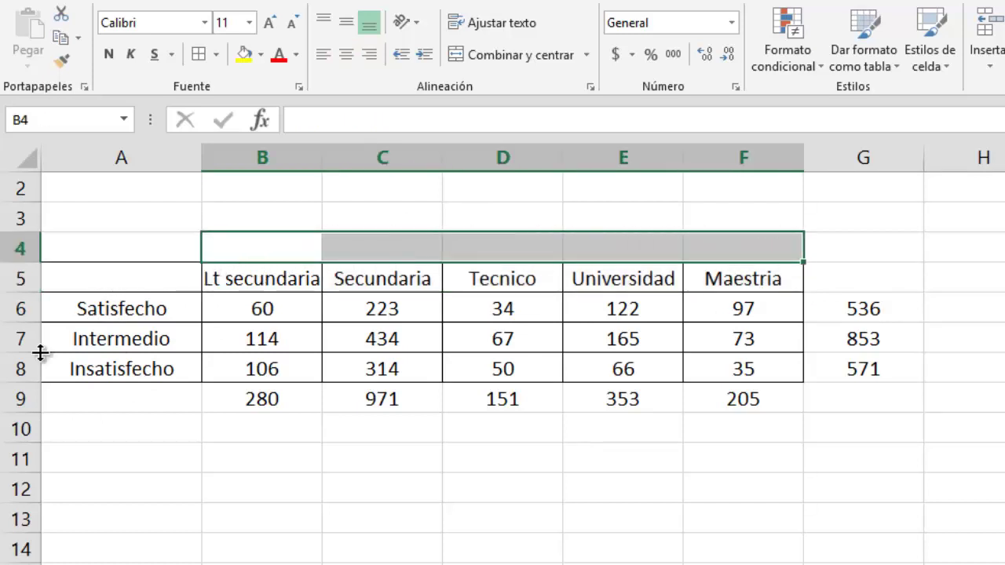
pyautogui.click(215, 281)
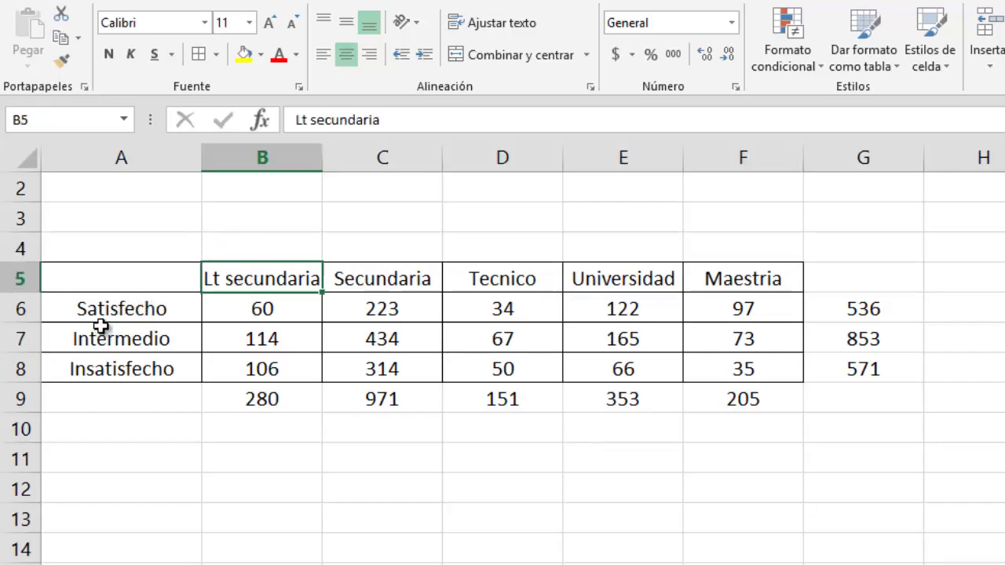
pyautogui.moveTo(108, 311); pyautogui.dragTo(106, 365)
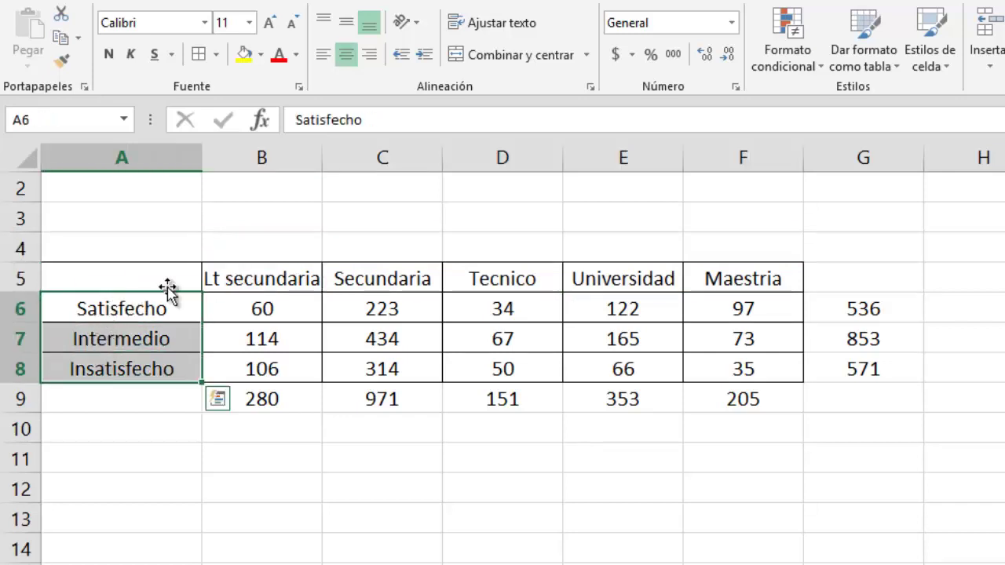
pyautogui.moveTo(287, 276); pyautogui.dragTo(726, 275)
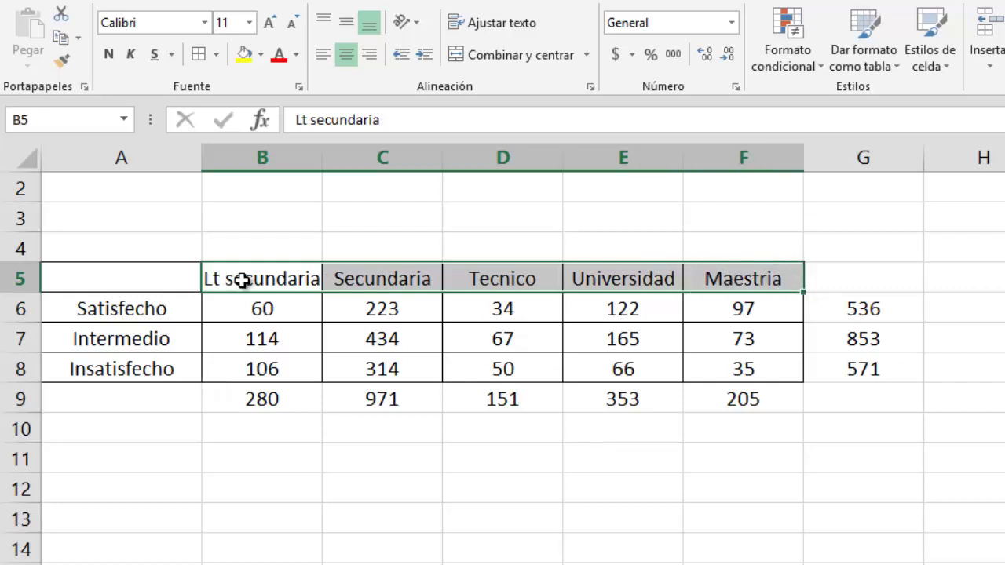
pyautogui.moveTo(241, 280); pyautogui.dragTo(730, 280)
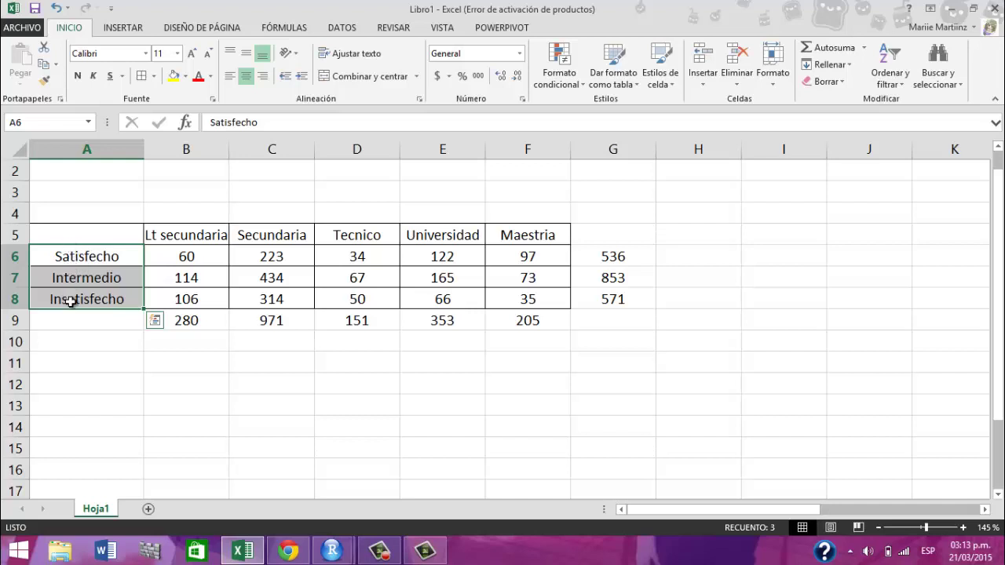
pyautogui.moveTo(159, 242); pyautogui.dragTo(513, 237)
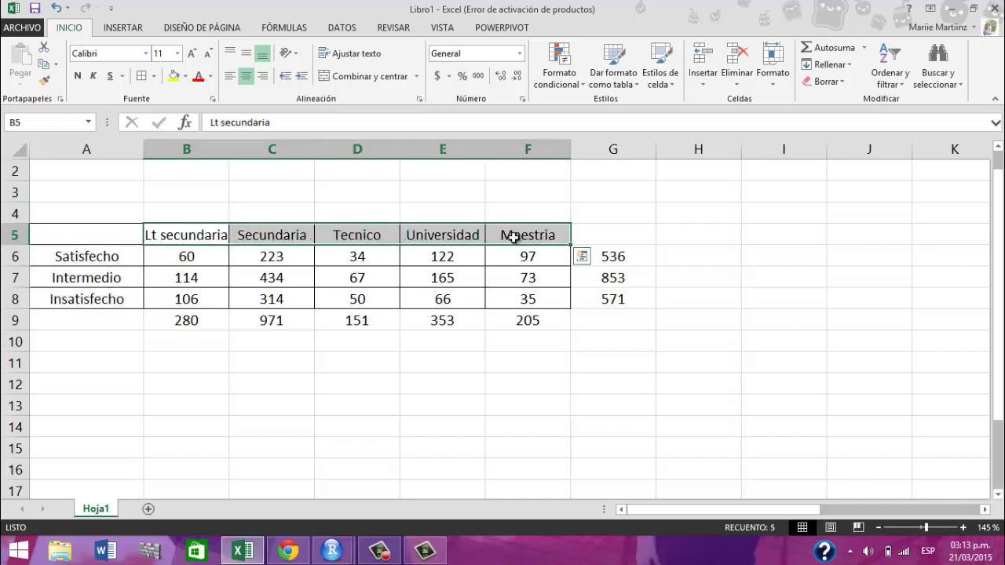
pyautogui.click(124, 256)
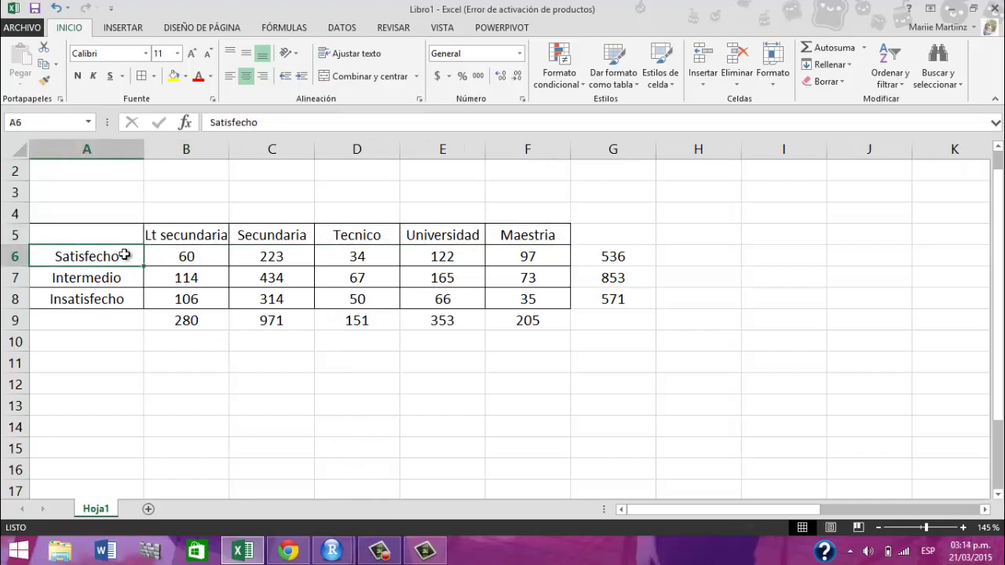
pyautogui.click(173, 234)
pyautogui.click(283, 234)
pyautogui.click(355, 237)
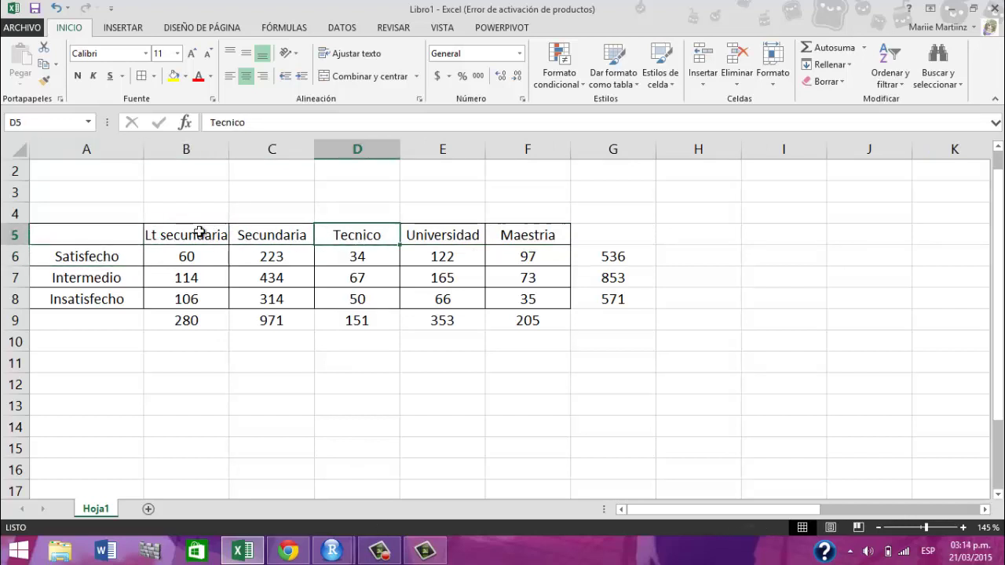
# Step: Merge and center cells B4:F4 above the education headings and enter "eje X"
pyautogui.moveTo(200, 232); pyautogui.dragTo(538, 231)
pyautogui.moveTo(212, 214); pyautogui.dragTo(521, 209)
pyautogui.click(359, 76)
pyautogui.write('3')
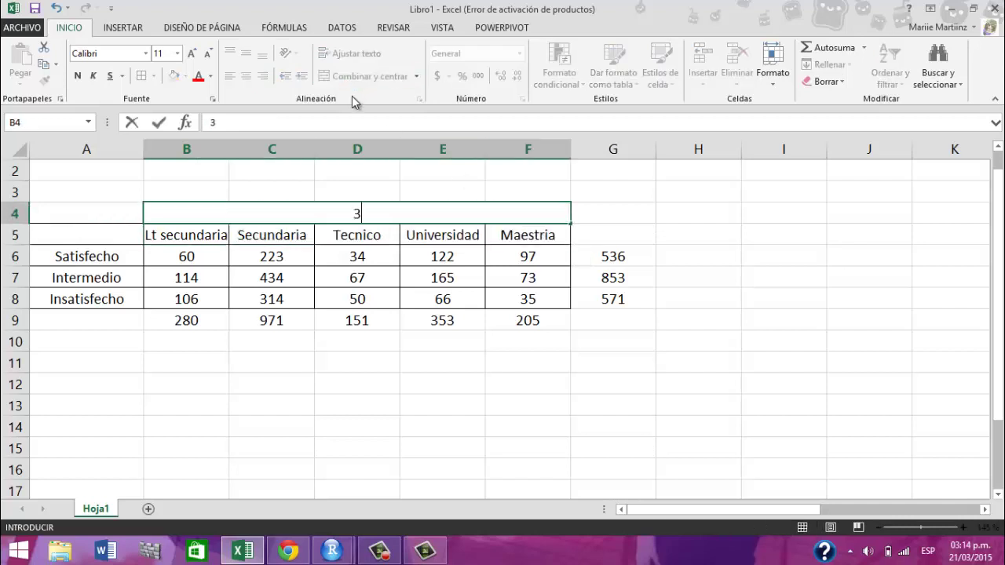
pyautogui.write('je X')
pyautogui.press('Return')
# Step: Review the satisfaction labels and each education column's block of values, from Lt secundaria to Maestria
pyautogui.moveTo(102, 260); pyautogui.dragTo(101, 295)
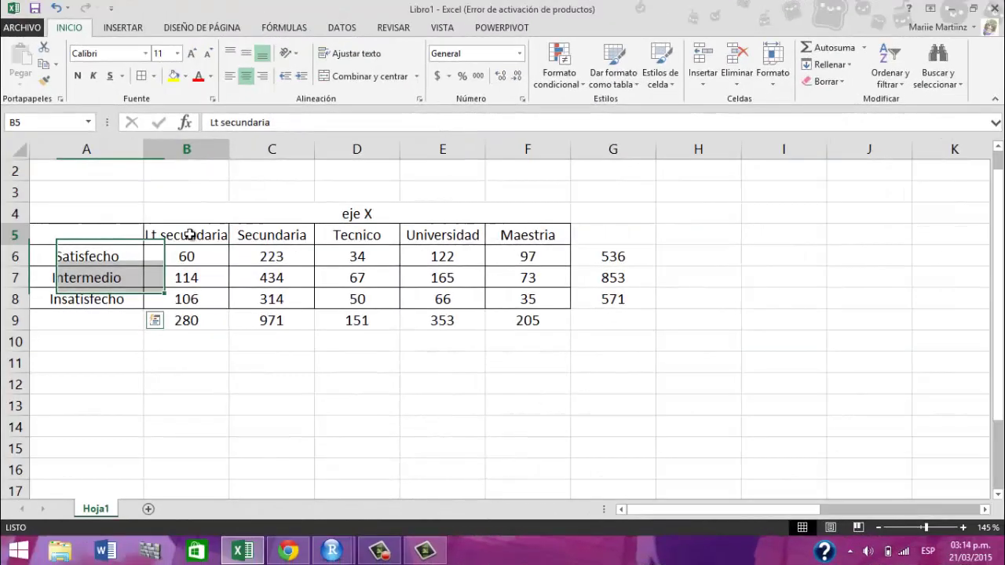
pyautogui.moveTo(189, 235); pyautogui.dragTo(206, 301)
pyautogui.moveTo(262, 229); pyautogui.dragTo(268, 299)
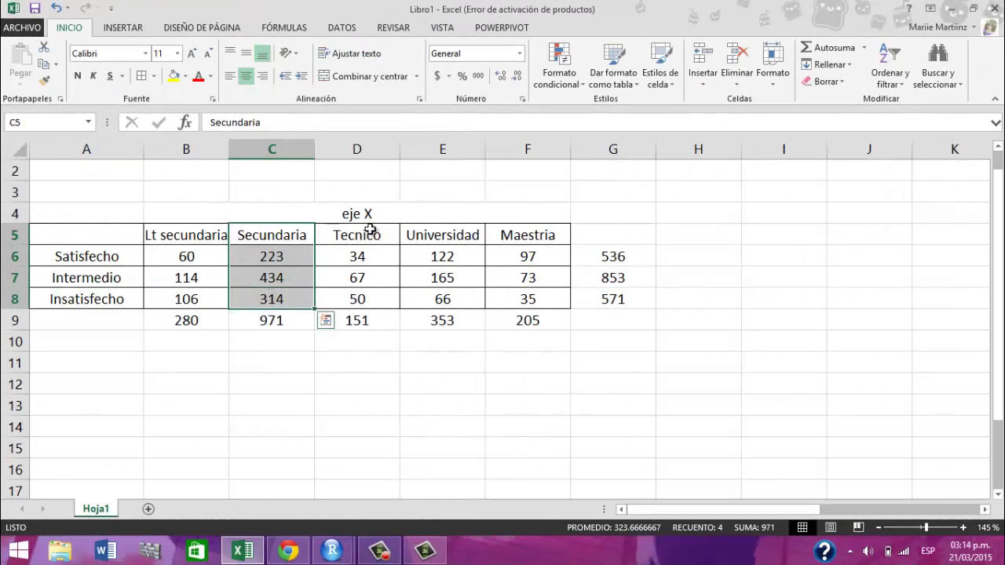
pyautogui.moveTo(361, 236); pyautogui.dragTo(359, 297)
pyautogui.moveTo(433, 230); pyautogui.dragTo(425, 299)
pyautogui.moveTo(528, 234); pyautogui.dragTo(494, 297)
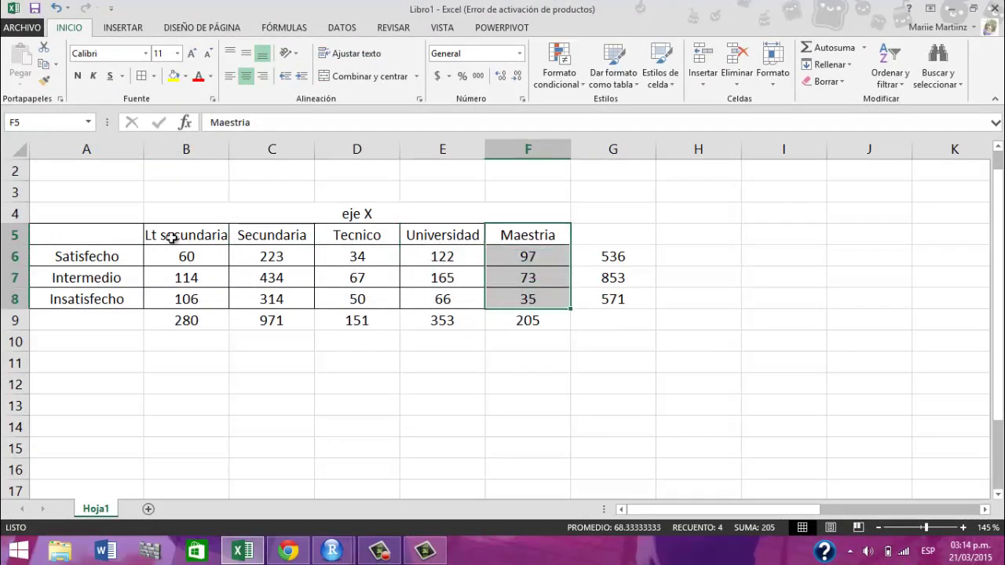
# Step: Insert a 2-D 100% stacked column chart from B5:B8 and switch its rows and columns
pyautogui.moveTo(171, 238); pyautogui.dragTo(176, 300)
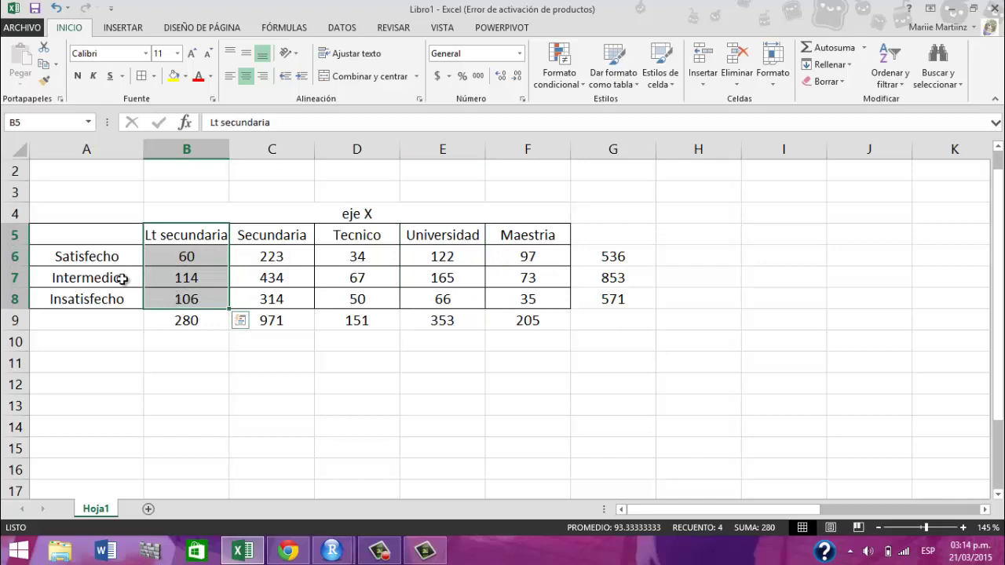
pyautogui.click(108, 25)
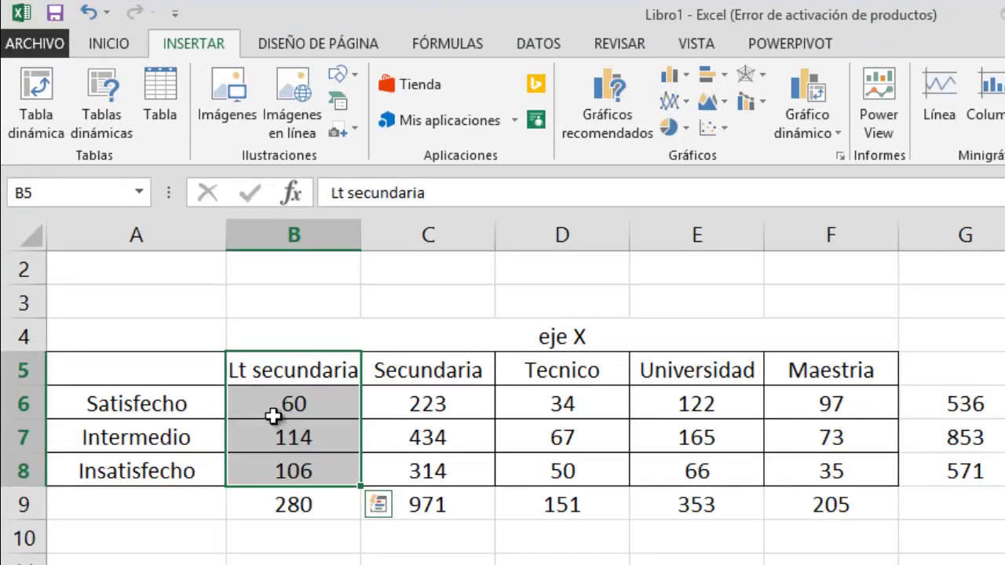
pyautogui.click(174, 263)
pyautogui.moveTo(184, 232); pyautogui.dragTo(191, 295)
pyautogui.moveTo(300, 463); pyautogui.dragTo(300, 463)
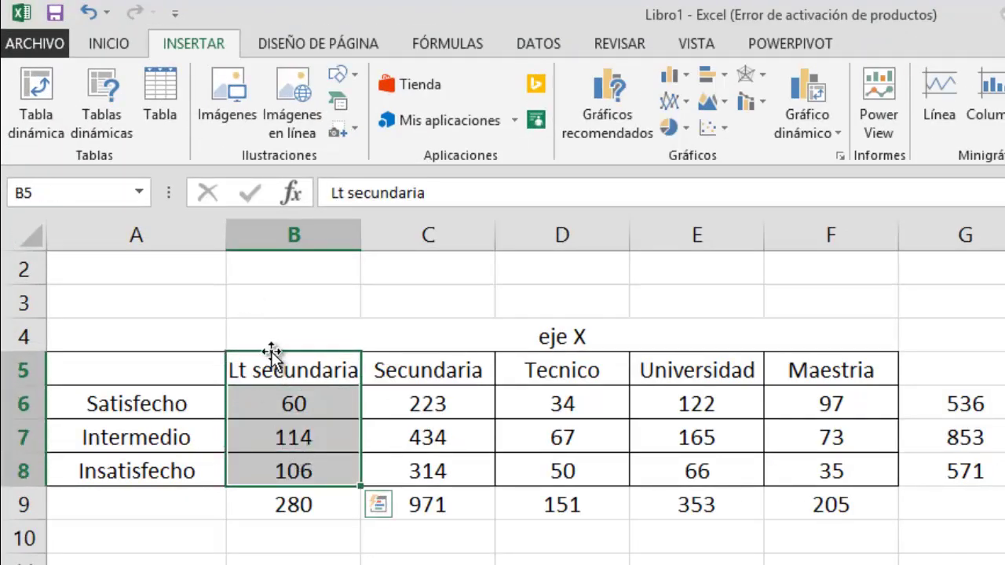
pyautogui.click(301, 385)
pyautogui.moveTo(301, 387); pyautogui.dragTo(302, 471)
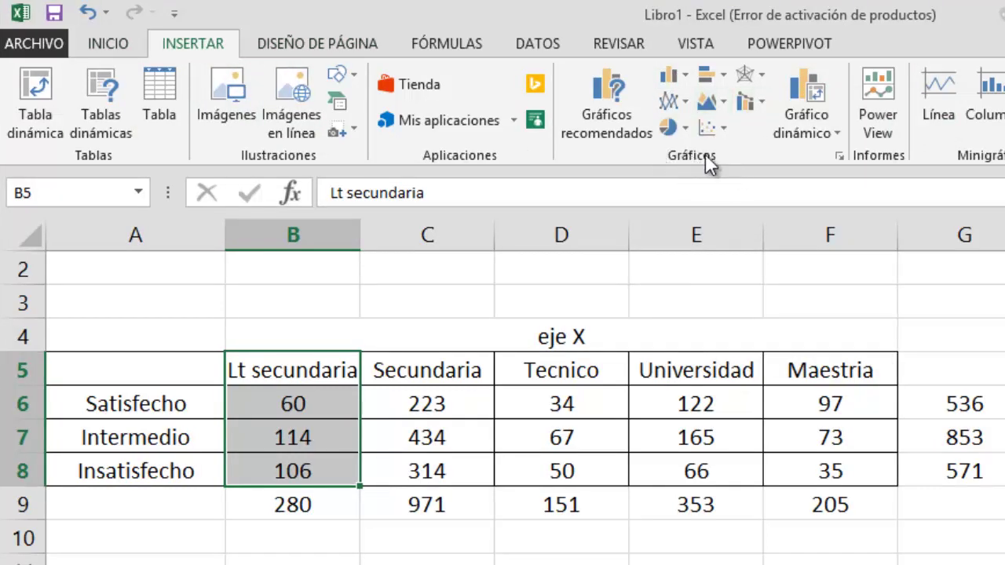
pyautogui.click(681, 76)
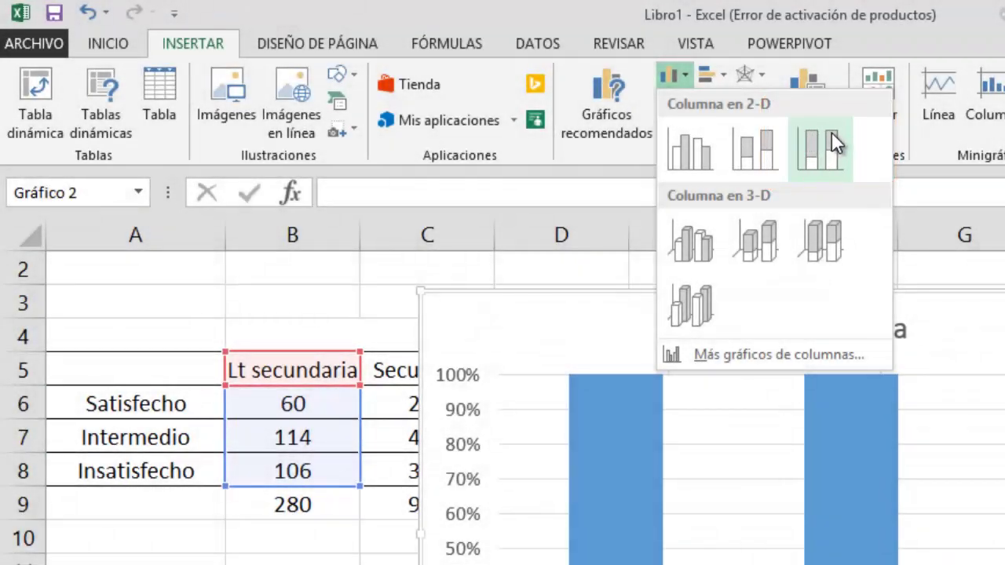
pyautogui.click(831, 132)
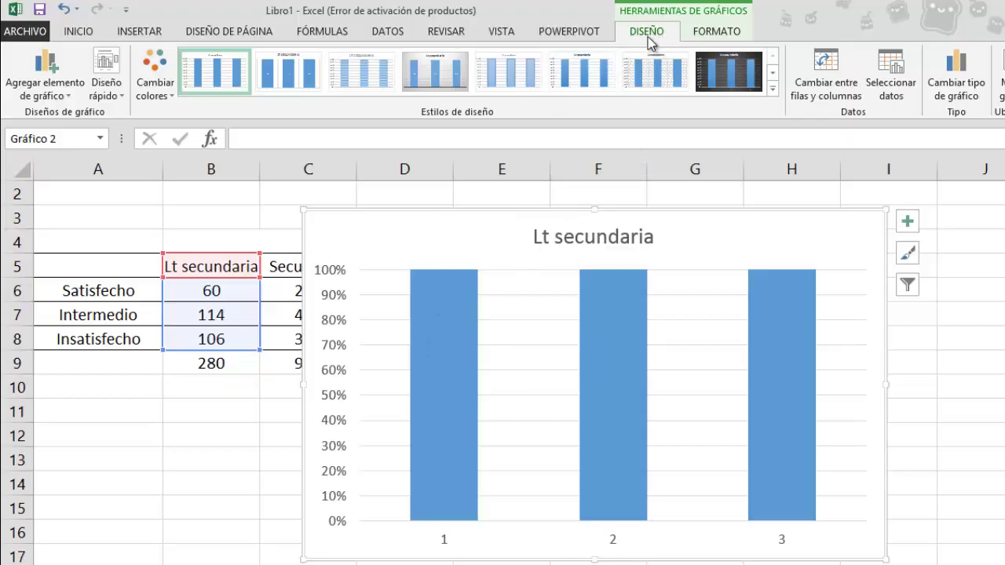
pyautogui.click(843, 97)
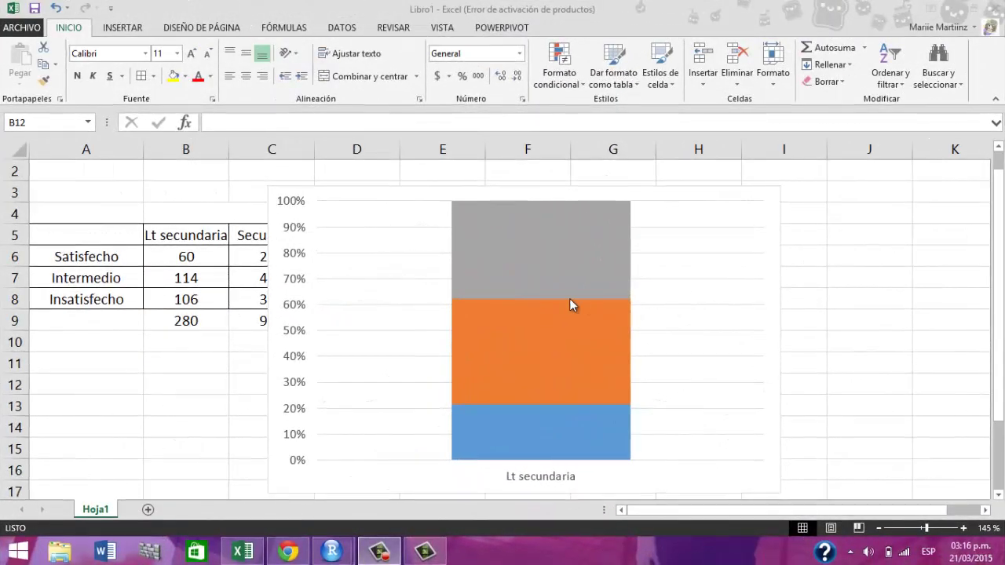
# Step: Set the gap width of the chart's data series to 0%
pyautogui.click(542, 314)
pyautogui.rightClick(539, 313)
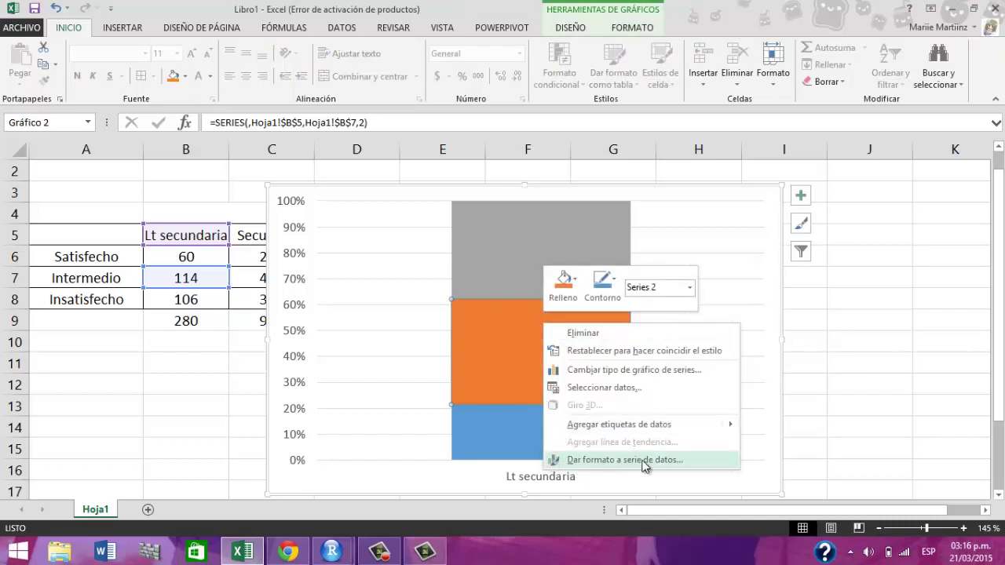
pyautogui.click(700, 463)
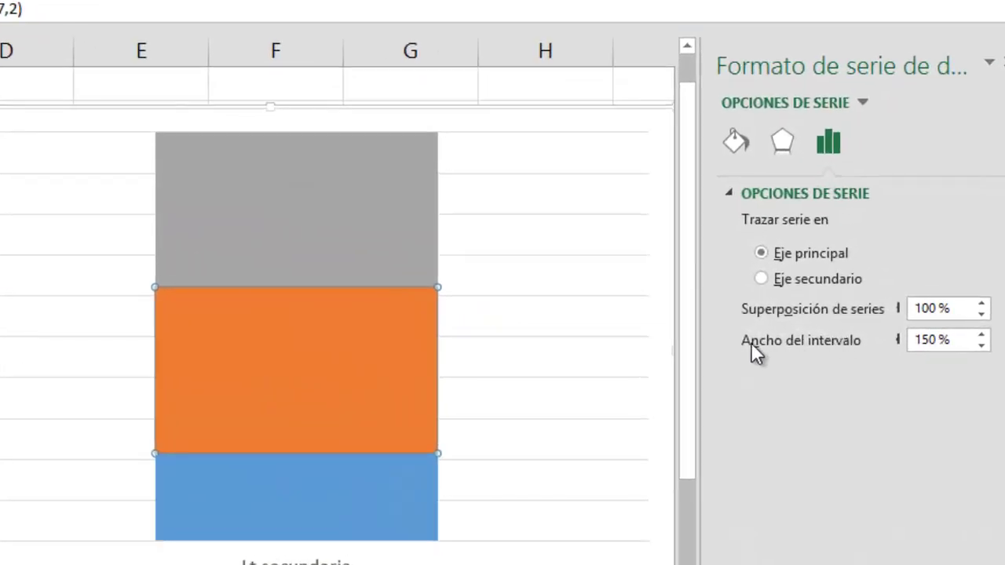
pyautogui.click(863, 344)
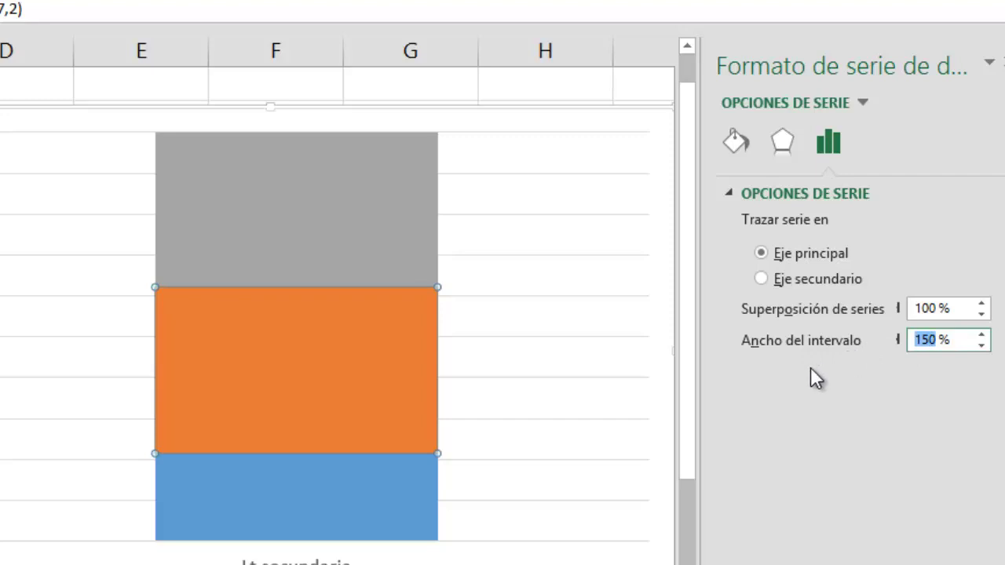
pyautogui.write('0')
pyautogui.press('Return')
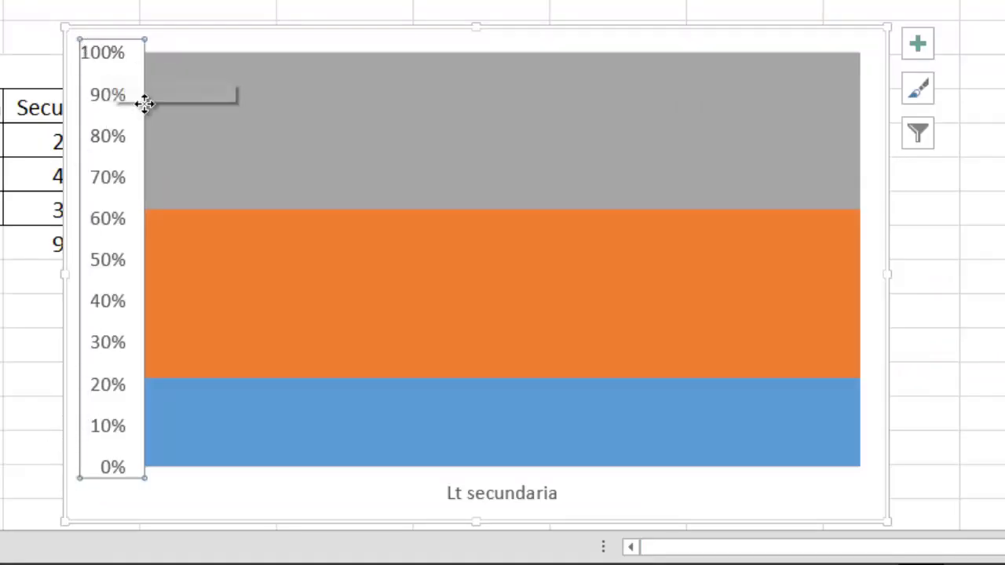
# Step: Delete the chart's vertical axis and narrow the chart into a slim column below the table
pyautogui.press('Delete')
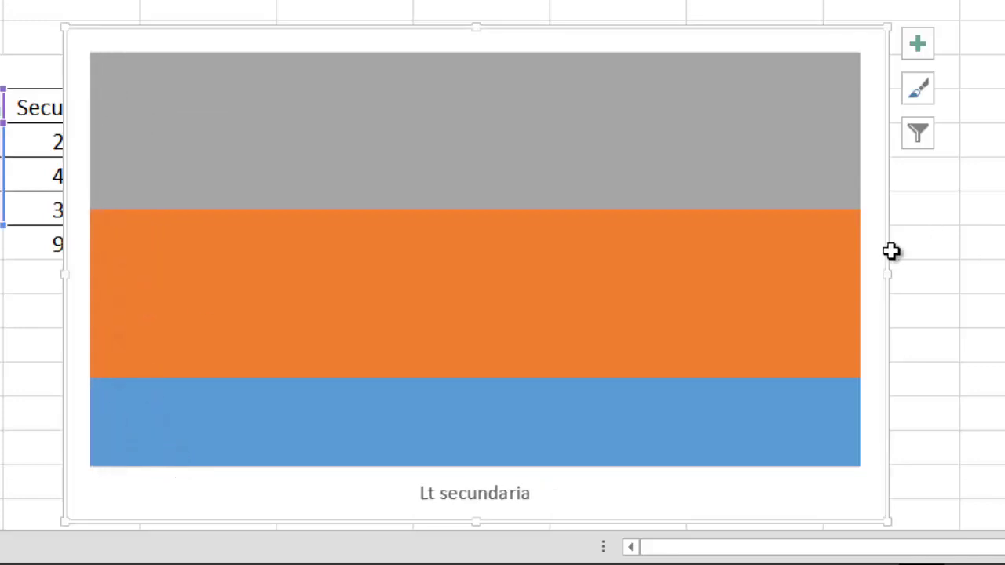
pyautogui.moveTo(886, 274); pyautogui.dragTo(288, 246)
pyautogui.scroll(-3, 318, 260)
pyautogui.scroll(3, 291, 244)
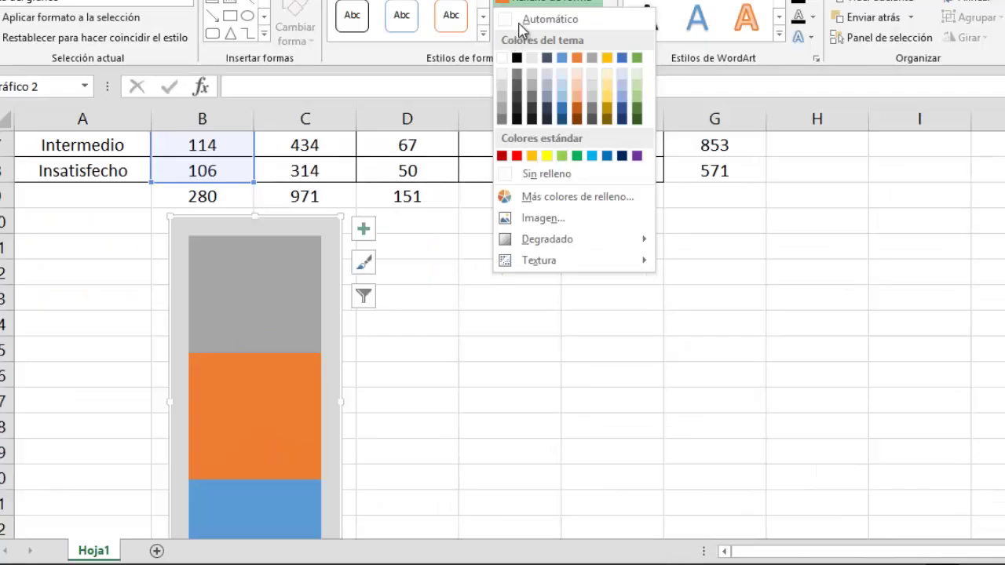
pyautogui.press('Escape')
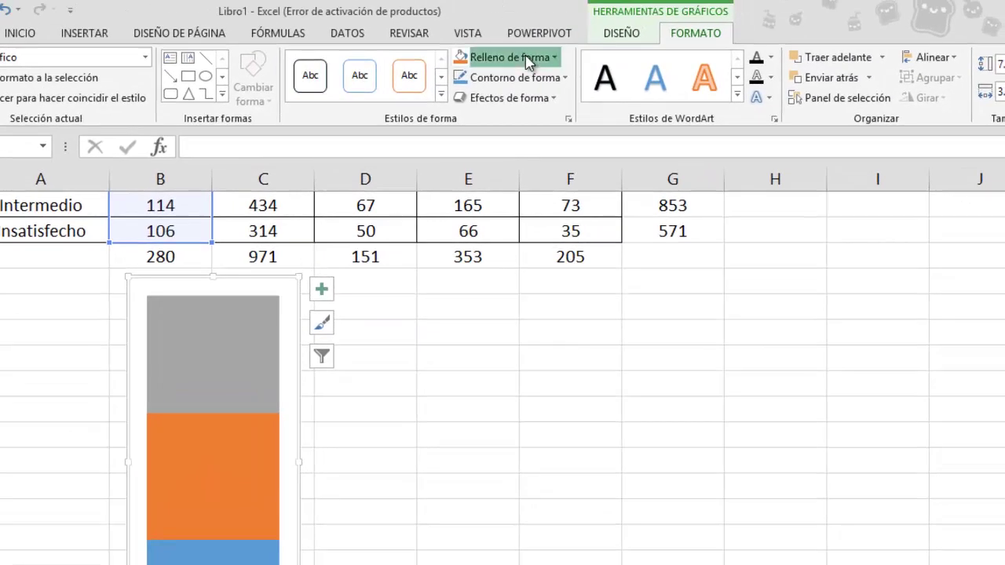
# Step: Remove the fill from the Lt secundaria chart
pyautogui.click(534, 59)
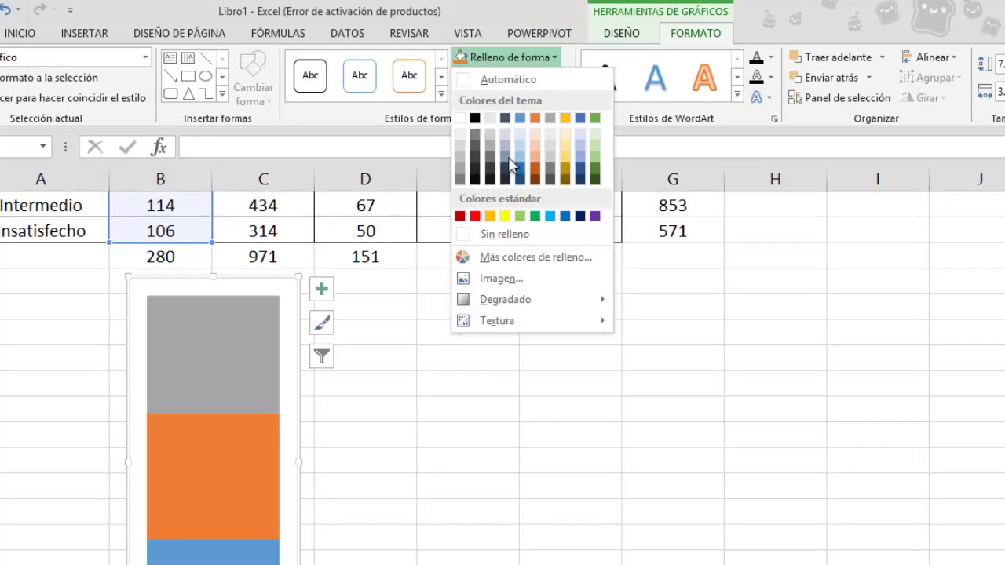
pyautogui.click(523, 235)
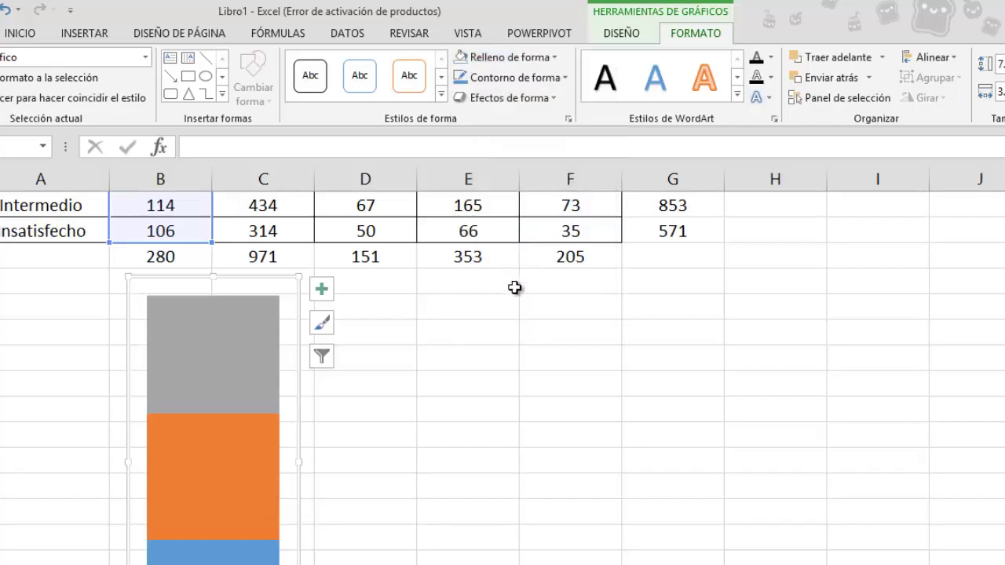
pyautogui.click(483, 367)
pyautogui.scroll(2, 271, 365)
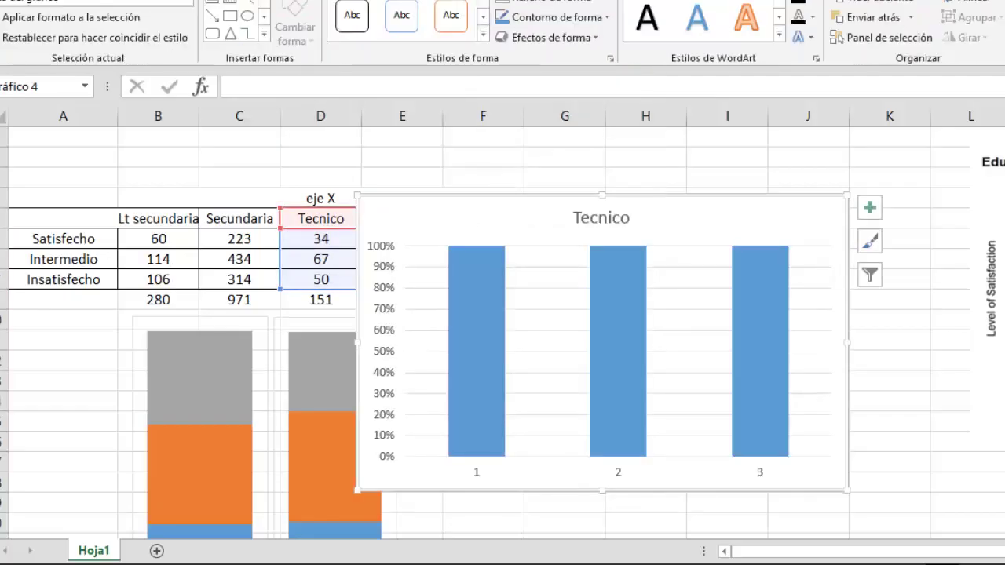
# Step: Switch the rows and columns of the Tecnico chart and set its series gap width to 0%
pyautogui.click(853, 35)
pyautogui.doubleClick(615, 327)
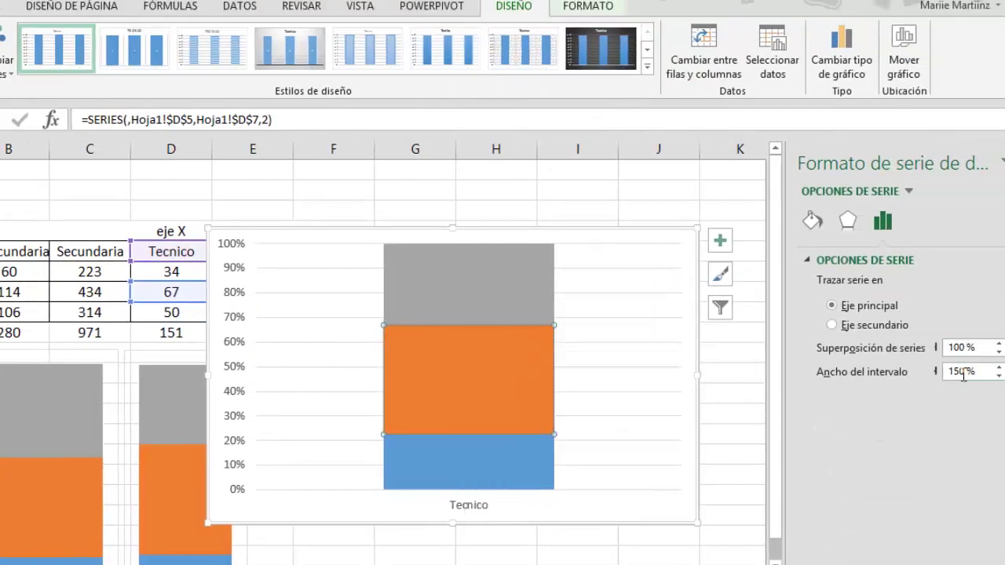
pyautogui.click(807, 450)
# Step: Remove the Tecnico chart's fill and vertical axis, and place it, narrowed to about 3.5 cm, beside the Secundaria chart
pyautogui.click(587, 6)
pyautogui.click(243, 322)
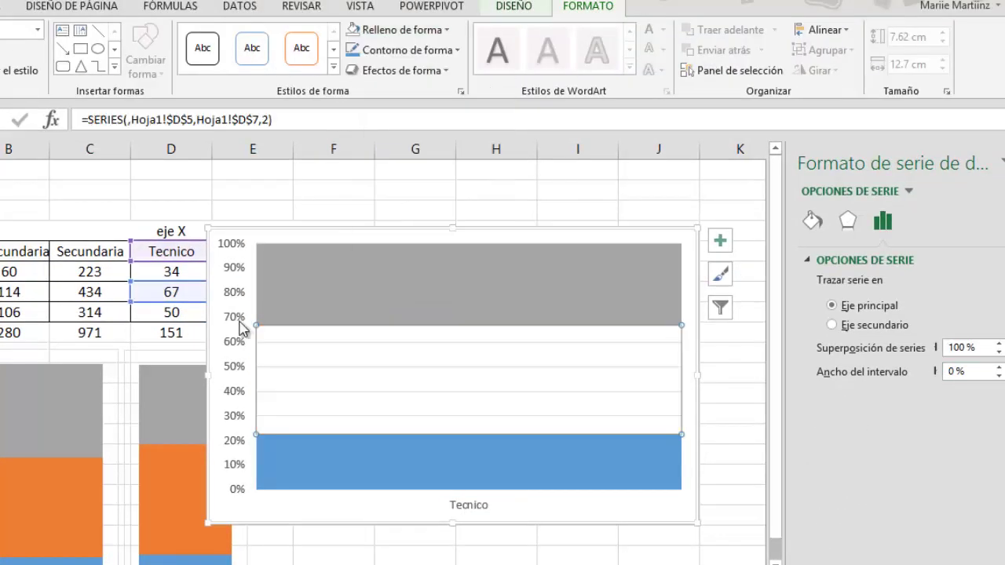
pyautogui.moveTo(697, 375); pyautogui.dragTo(343, 376)
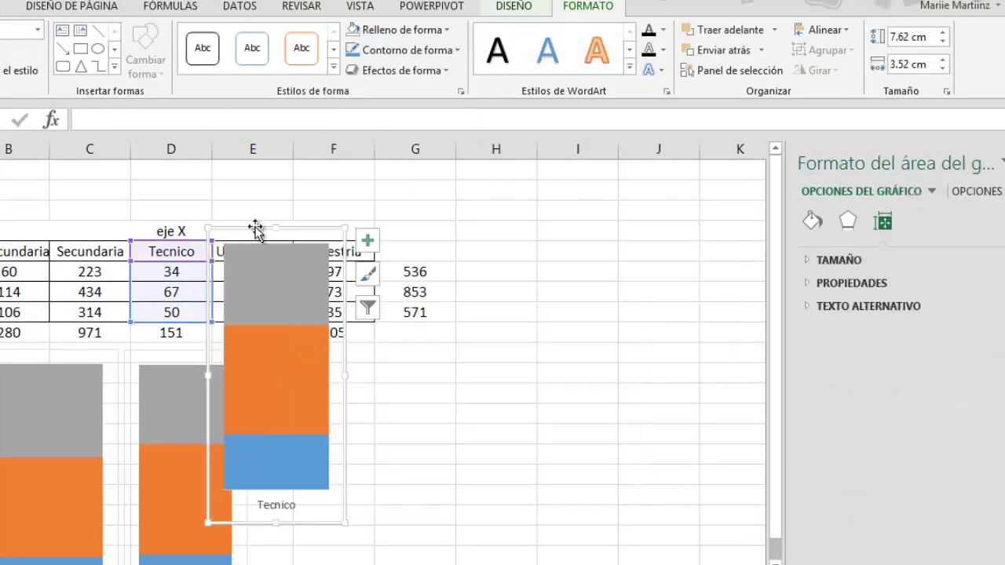
pyautogui.moveTo(256, 227); pyautogui.dragTo(305, 351)
# Step: Remove the outlines from the Tecnico, Secundaria and Lt secundaria charts
pyautogui.click(404, 49)
pyautogui.click(442, 180)
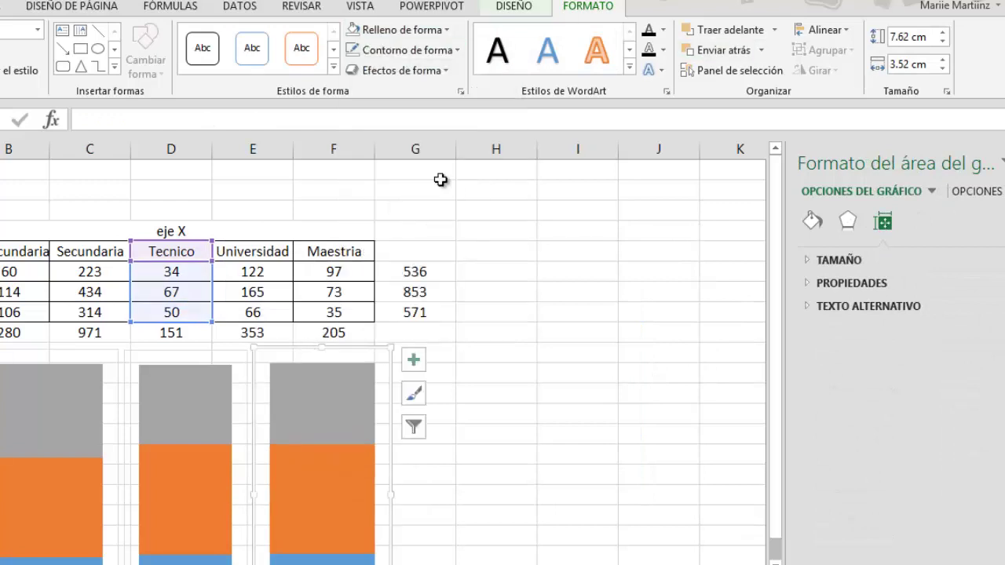
pyautogui.click(530, 475)
pyautogui.click(202, 359)
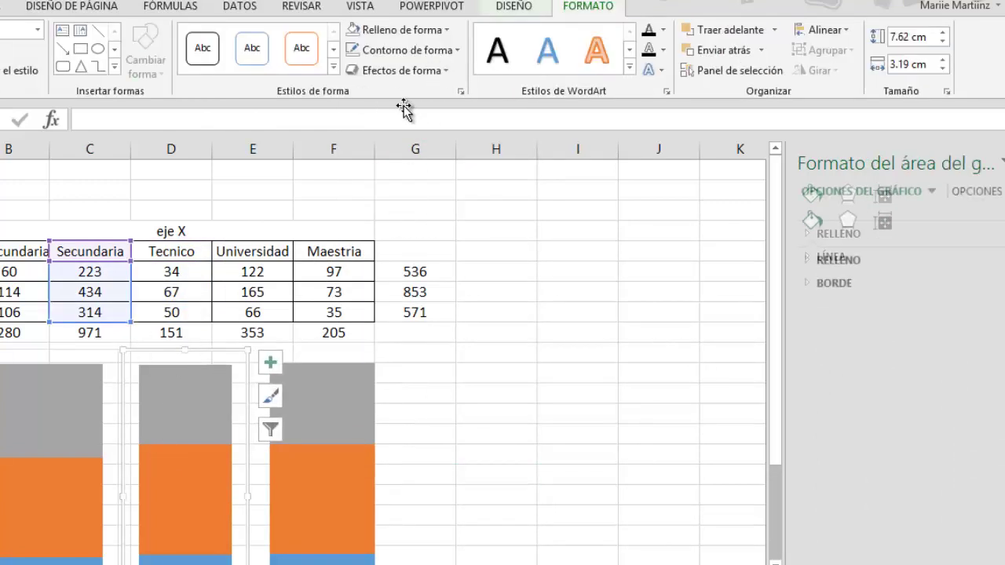
pyautogui.click(385, 55)
pyautogui.click(377, 225)
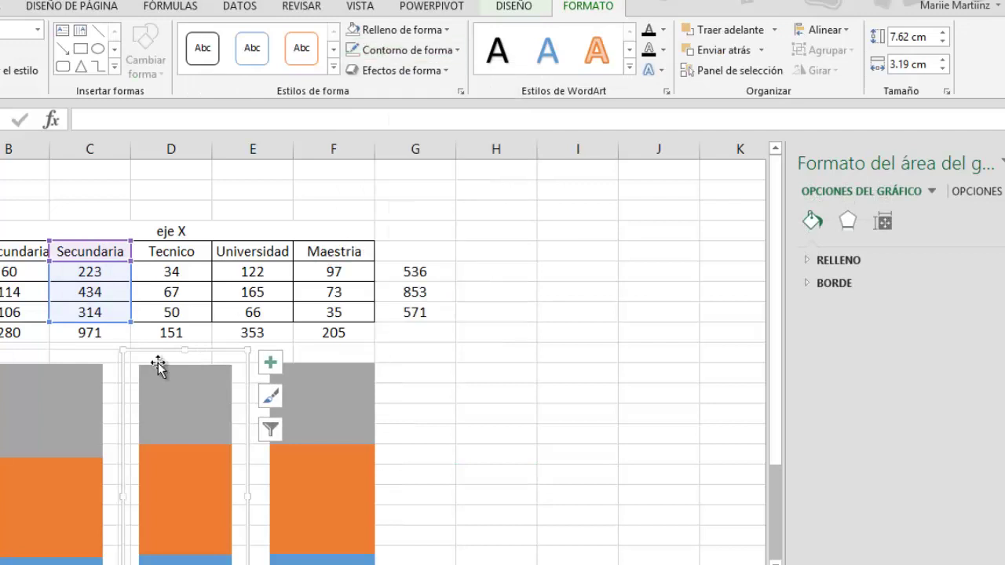
pyautogui.click(104, 353)
pyautogui.click(404, 49)
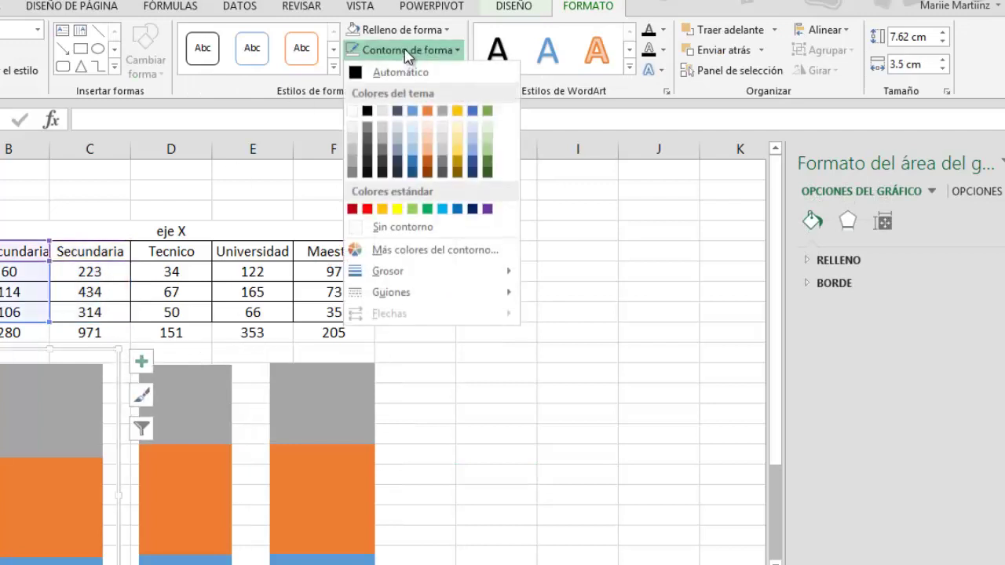
pyautogui.click(418, 226)
pyautogui.click(471, 453)
# Step: Remove the Maestria chart's fill and outline, and delete its vertical axis
pyautogui.click(396, 30)
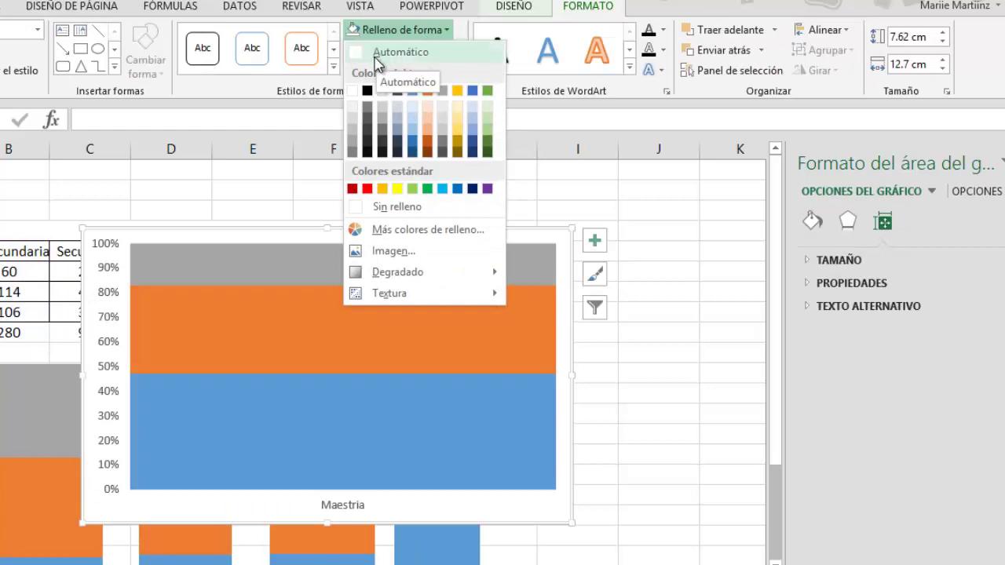
pyautogui.click(559, 296)
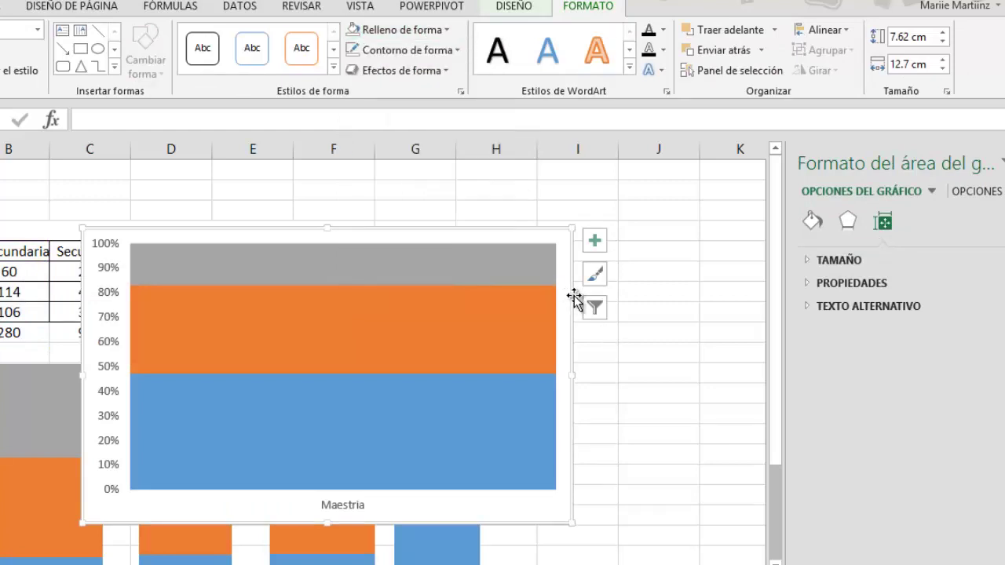
pyautogui.click(625, 415)
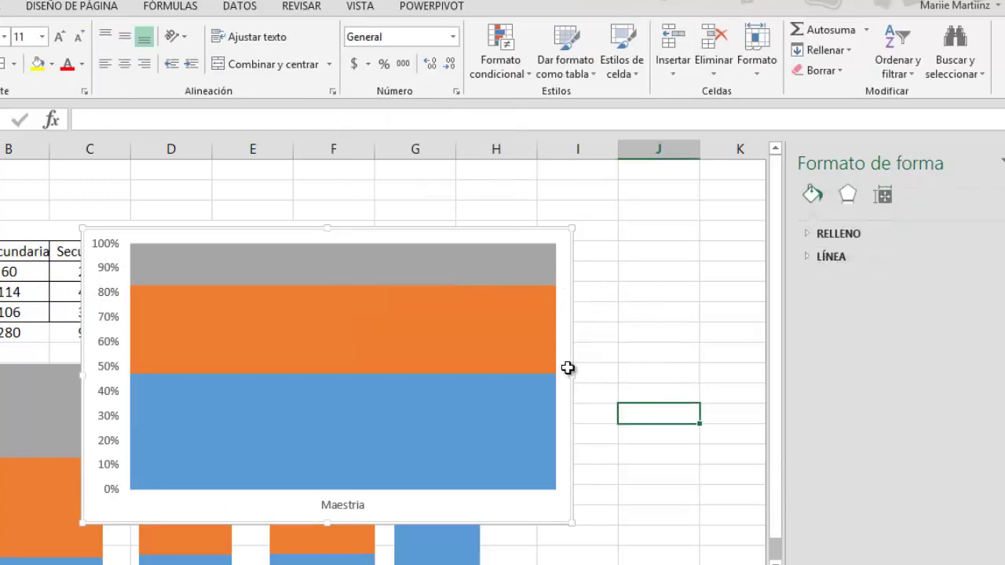
pyautogui.click(571, 360)
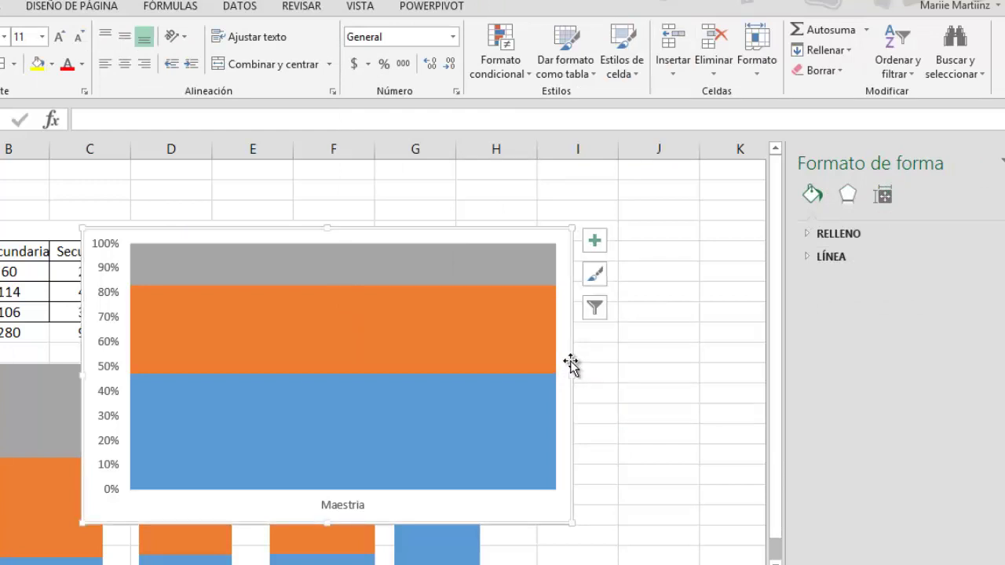
pyautogui.click(138, 318)
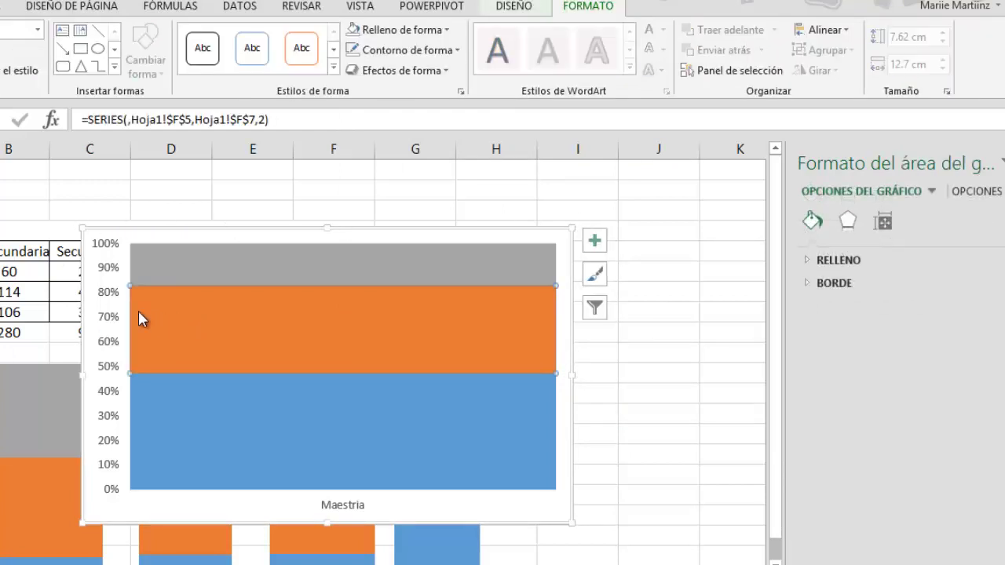
pyautogui.click(83, 310)
pyautogui.click(385, 54)
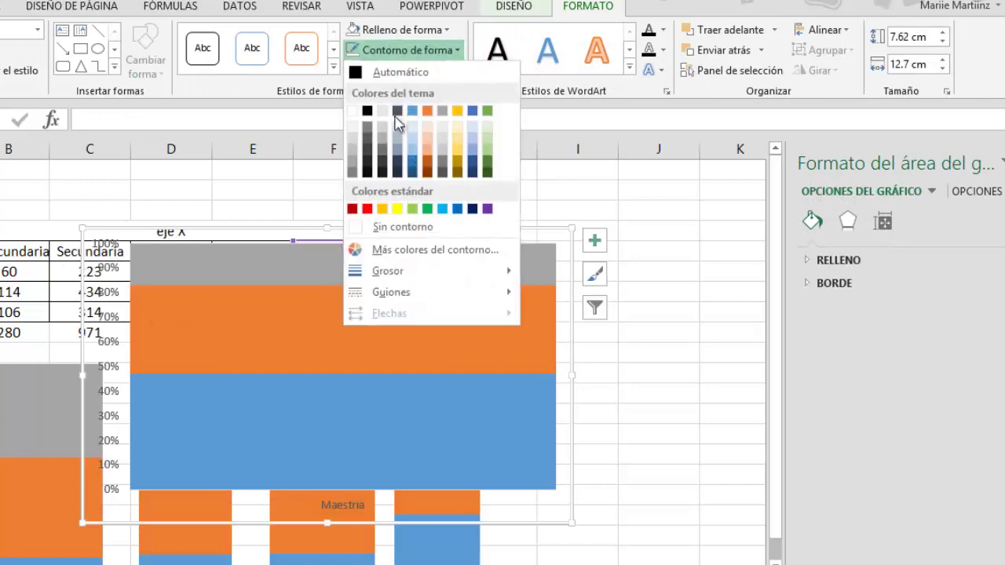
pyautogui.click(384, 226)
pyautogui.click(114, 380)
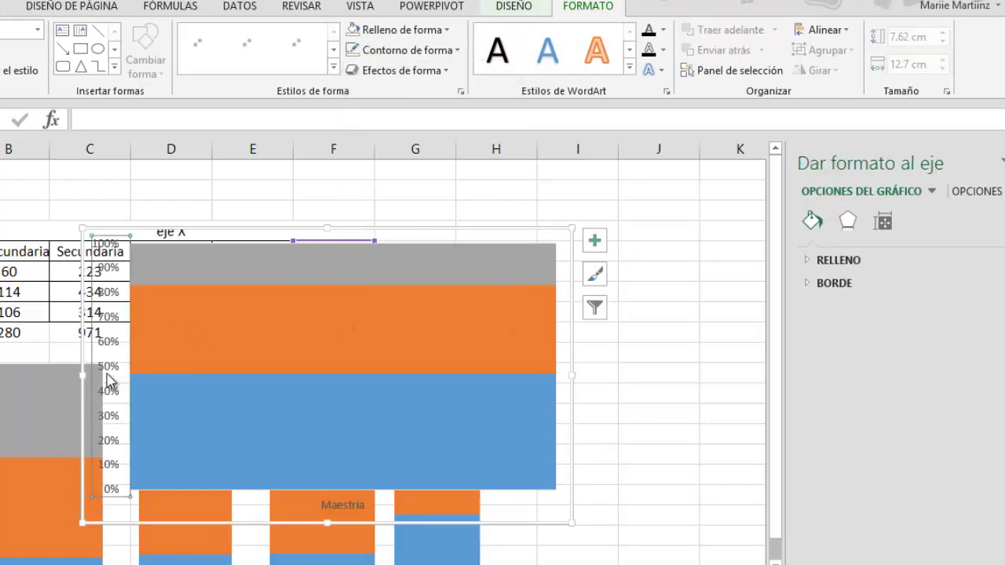
pyautogui.press('Delete')
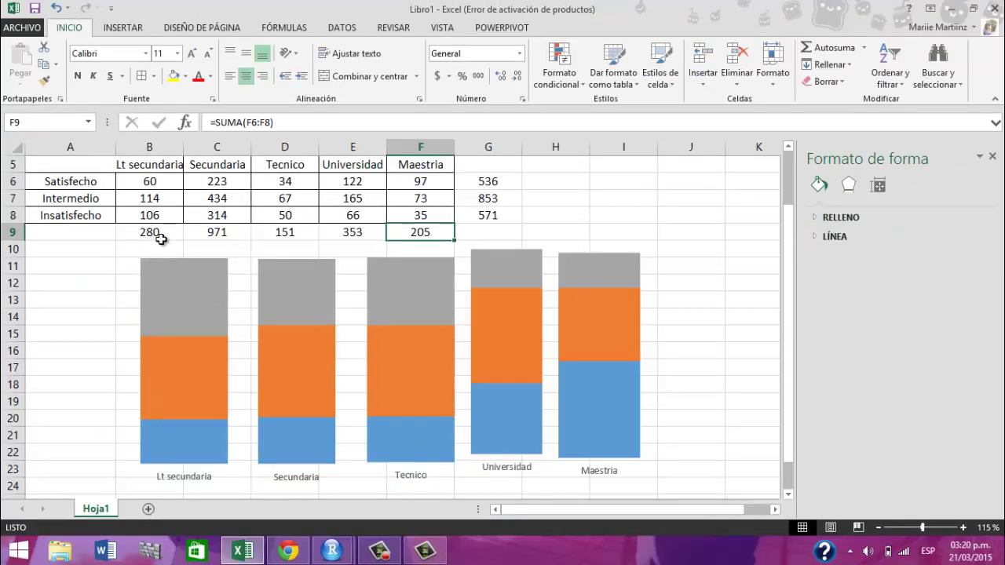
# Step: Review the column totals of the five education levels in B9:F9
pyautogui.click(160, 239)
pyautogui.click(201, 235)
pyautogui.click(268, 234)
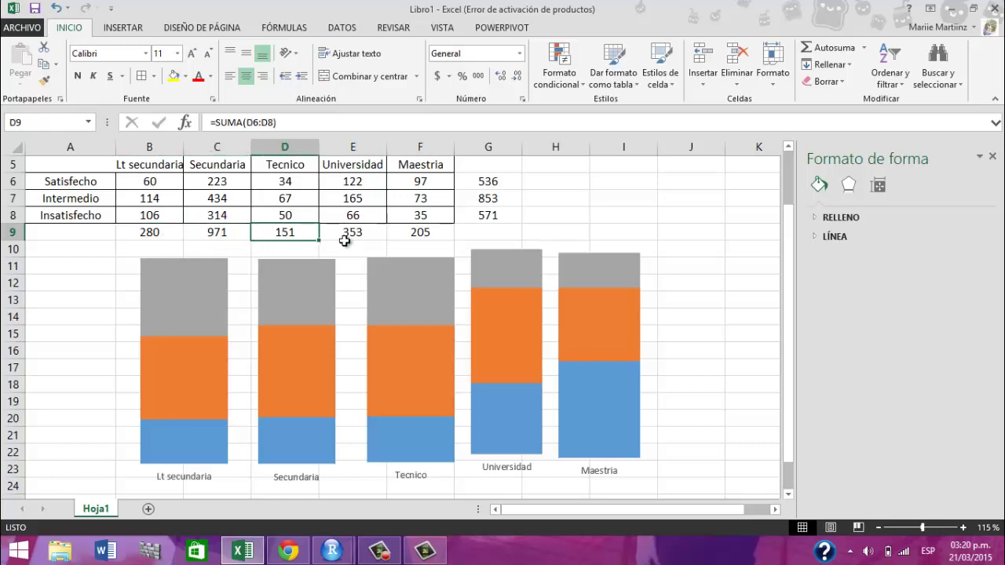
pyautogui.click(346, 248)
pyautogui.click(349, 233)
pyautogui.click(401, 234)
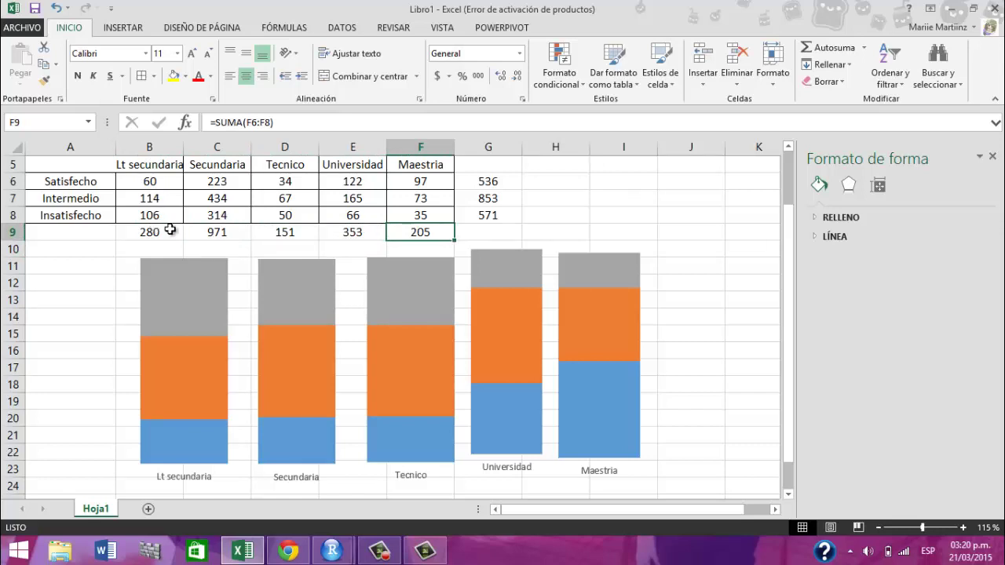
pyautogui.moveTo(170, 229); pyautogui.dragTo(397, 232)
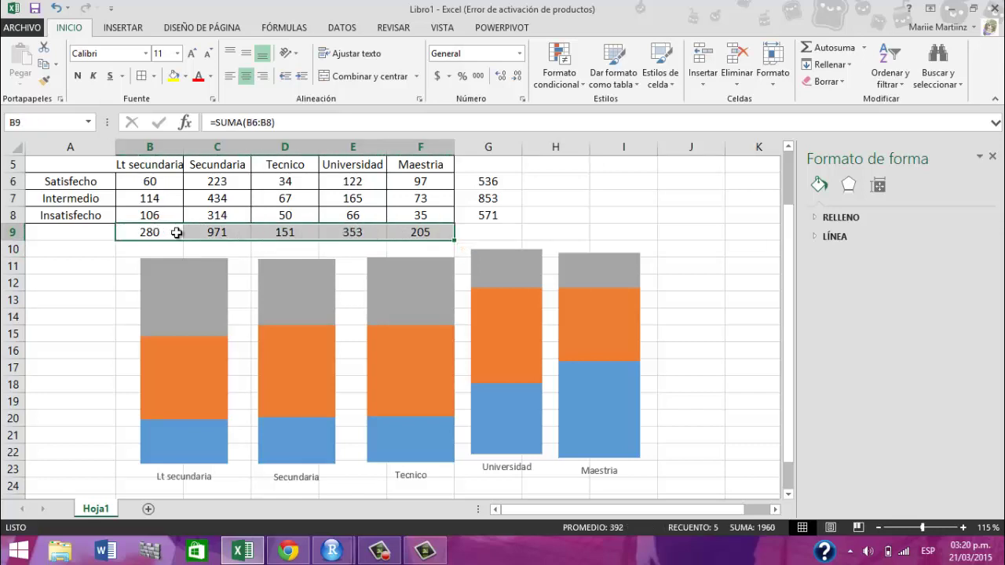
# Step: Compare the Secundaria total in C9 with the width of the Secundaria chart's column
pyautogui.click(213, 233)
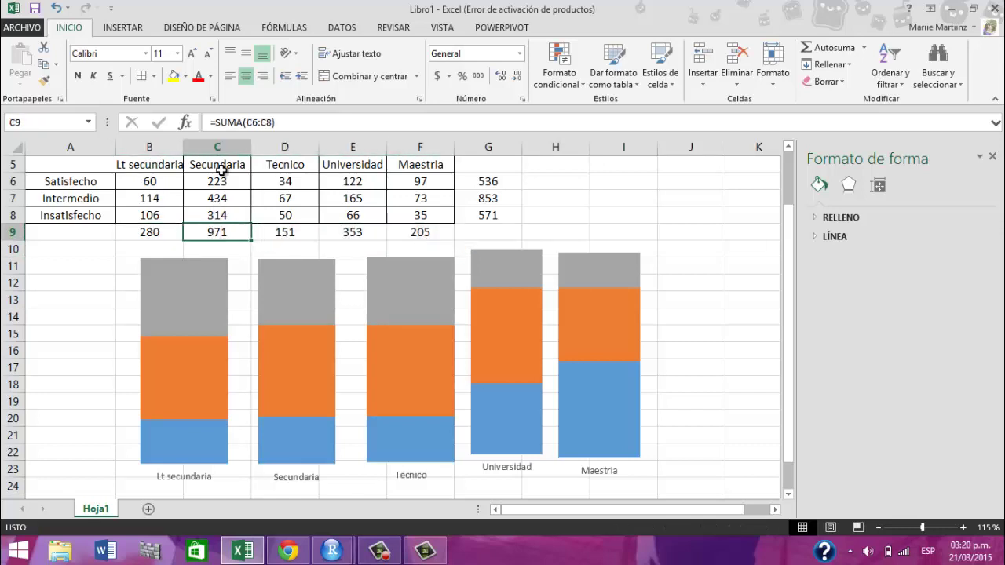
pyautogui.doubleClick(223, 234)
pyautogui.press('Escape')
pyautogui.click(299, 336)
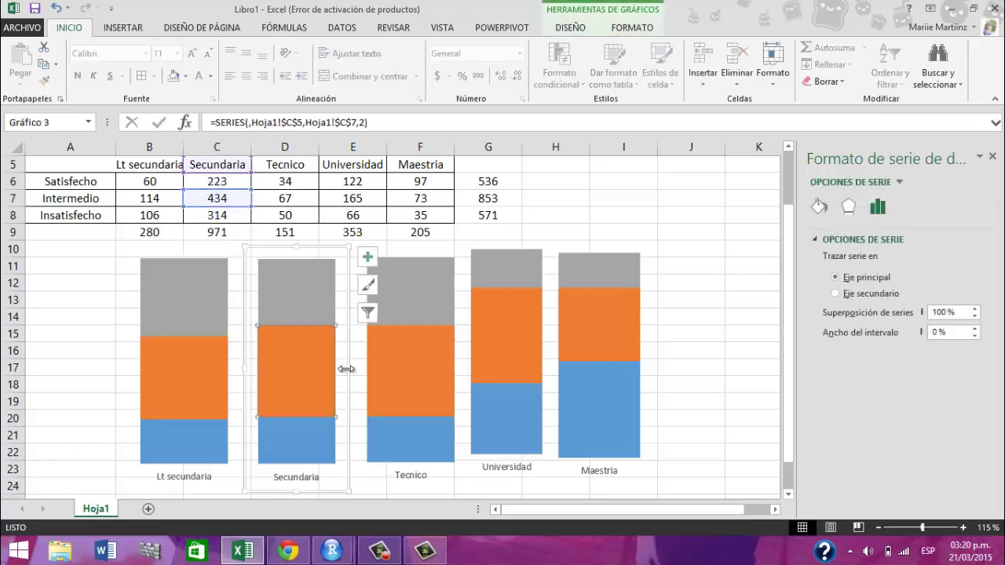
# Step: Insert a 2-D 100% stacked bar chart from the totals in B9:F9 and switch its rows and columns
pyautogui.click(150, 234)
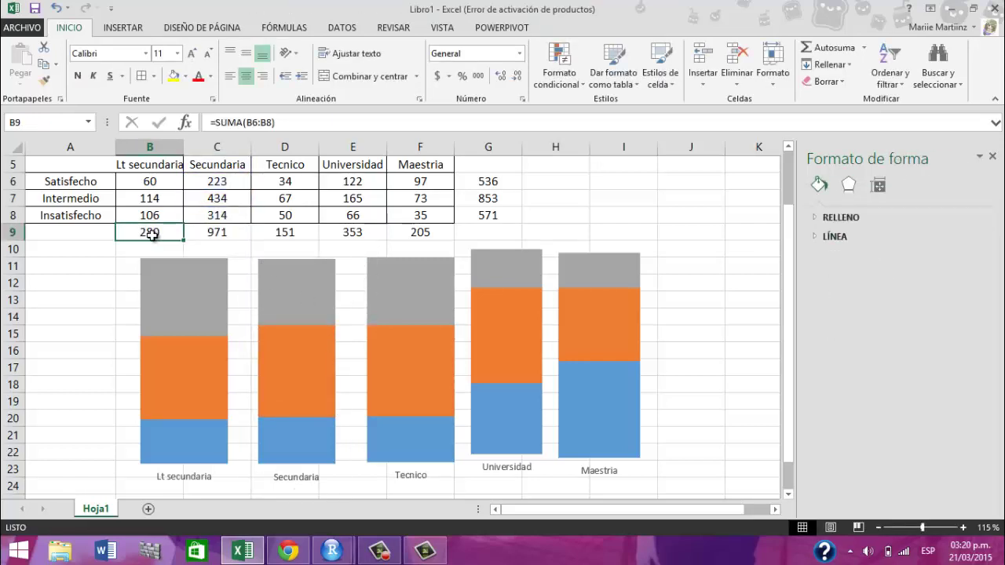
pyautogui.moveTo(176, 234); pyautogui.dragTo(435, 242)
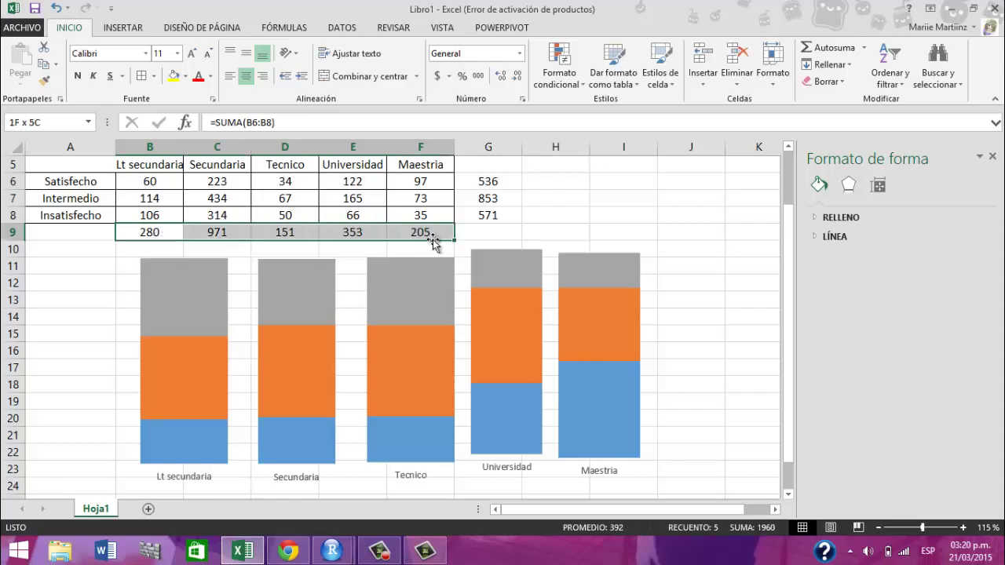
pyautogui.moveTo(142, 233); pyautogui.dragTo(427, 243)
pyautogui.click(137, 29)
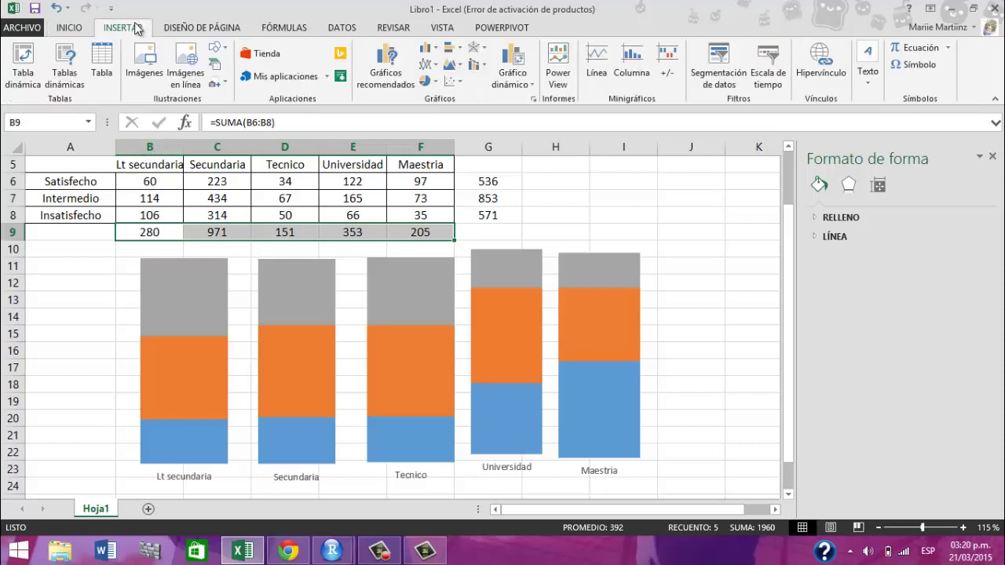
pyautogui.click(459, 53)
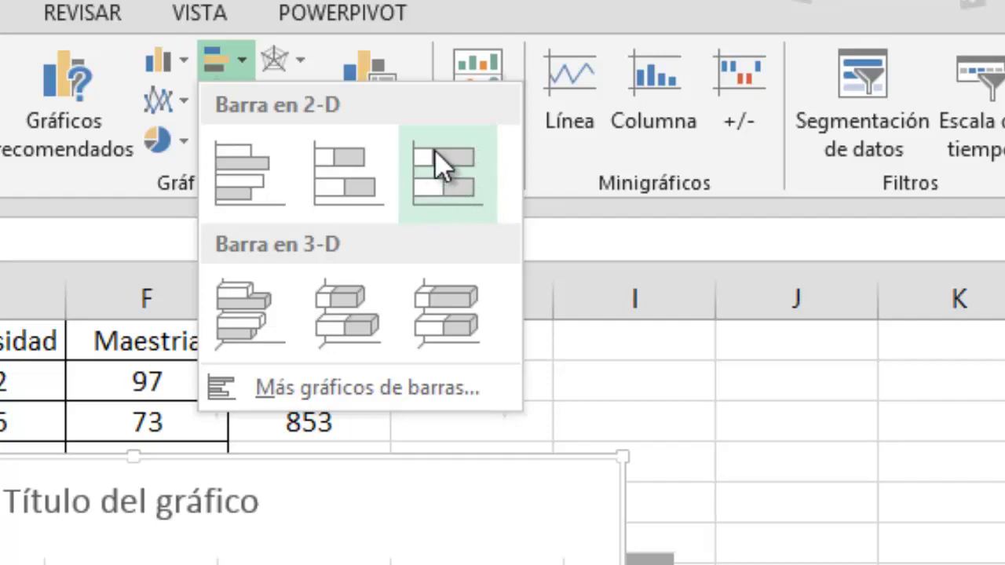
pyautogui.click(440, 165)
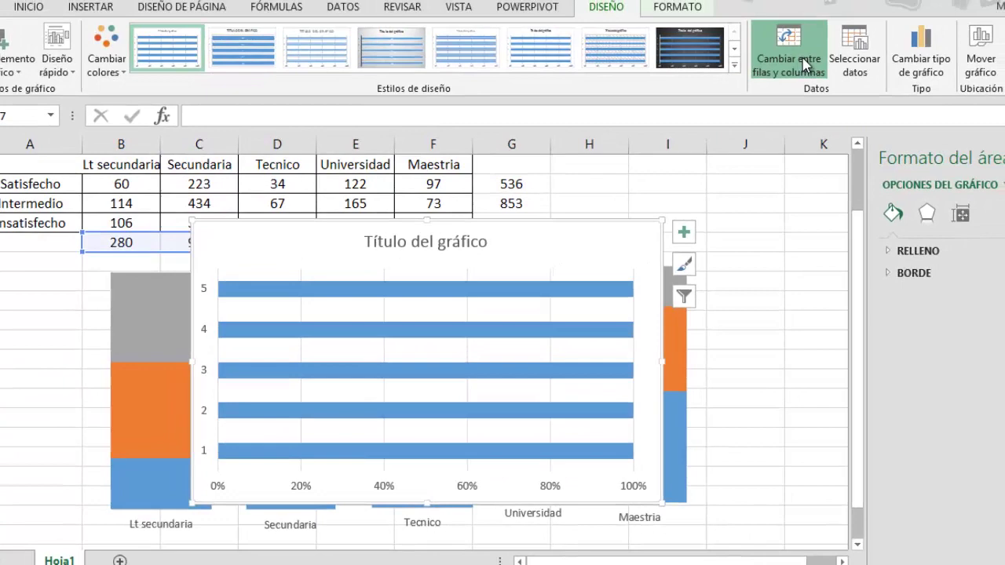
pyautogui.click(870, 20)
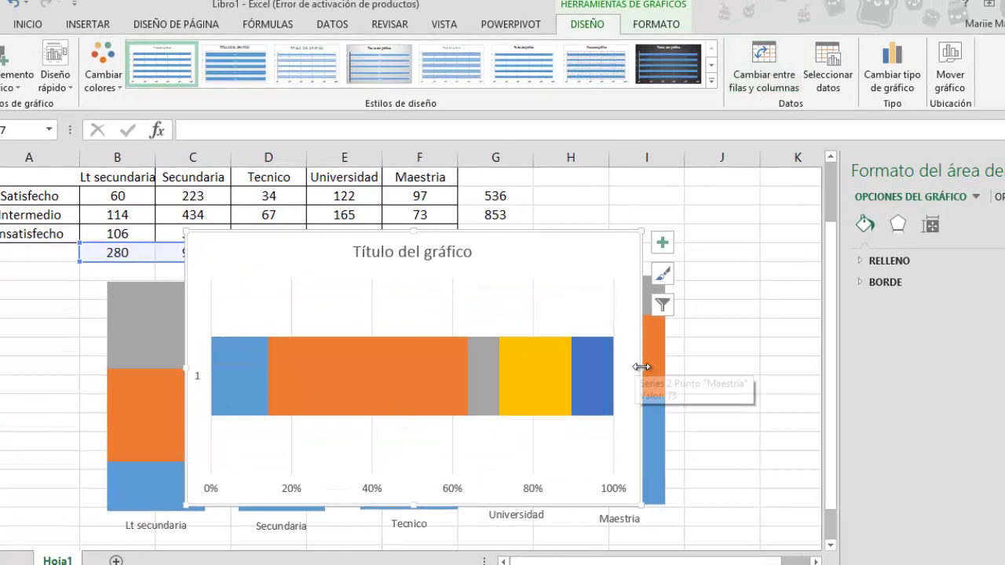
# Step: Widen the totals bar chart and delete its horizontal percentage axis
pyautogui.moveTo(644, 366); pyautogui.dragTo(746, 363)
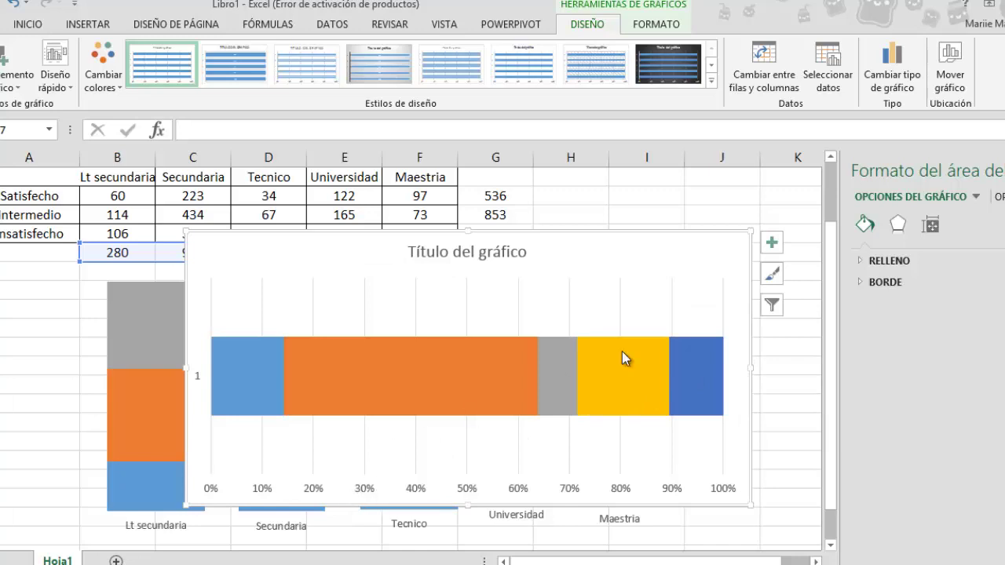
pyautogui.click(775, 460)
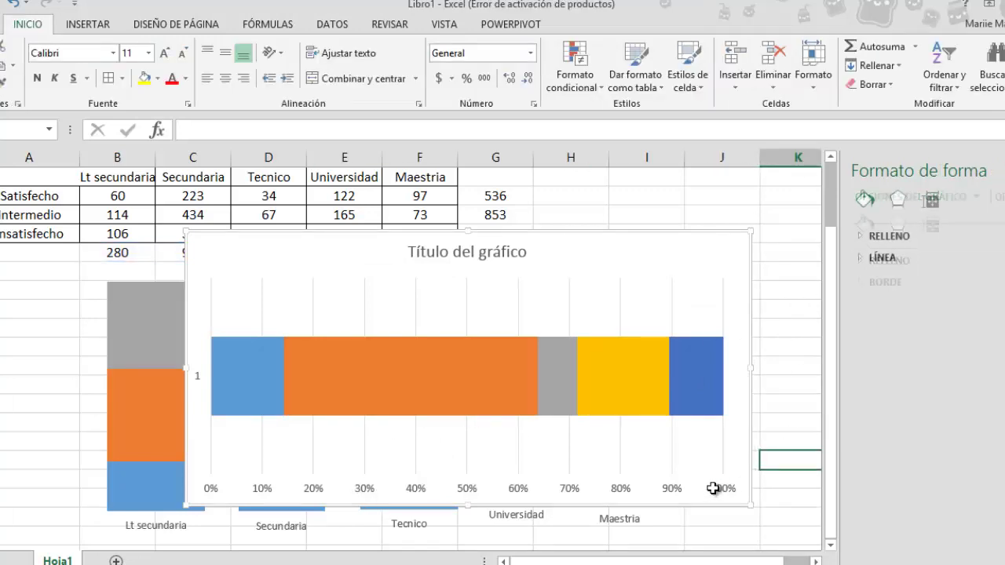
pyautogui.click(713, 489)
pyautogui.press('Delete')
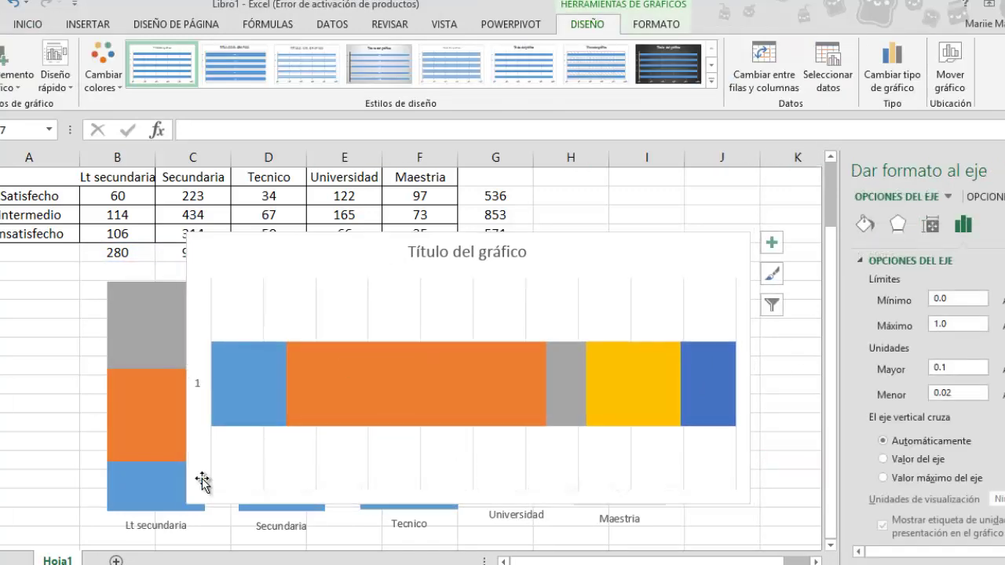
# Step: Move the totals bar chart below the totals row, over the stacked column charts
pyautogui.click(201, 482)
pyautogui.moveTo(295, 384)
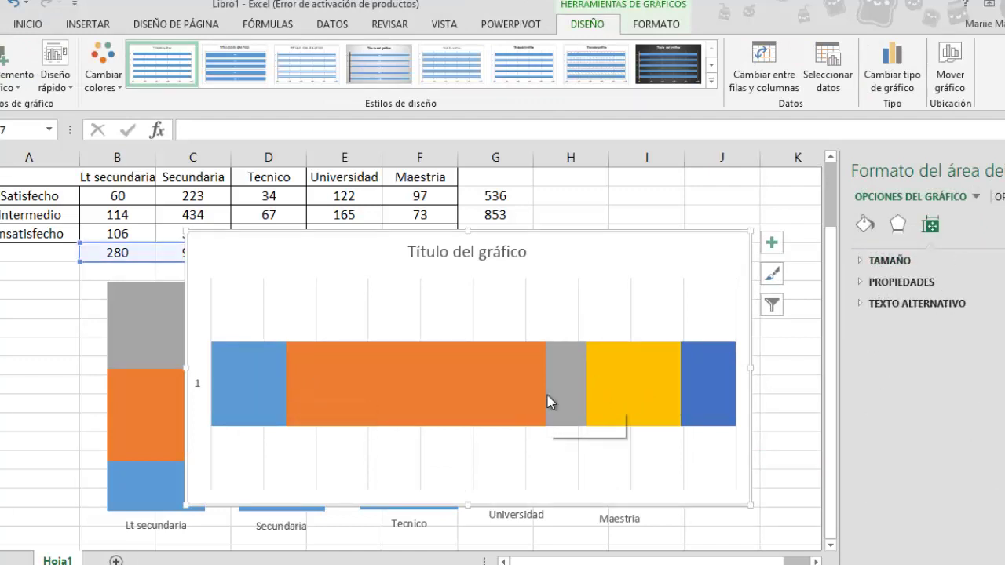
pyautogui.moveTo(552, 400)
pyautogui.moveTo(594, 246); pyautogui.dragTo(465, 308)
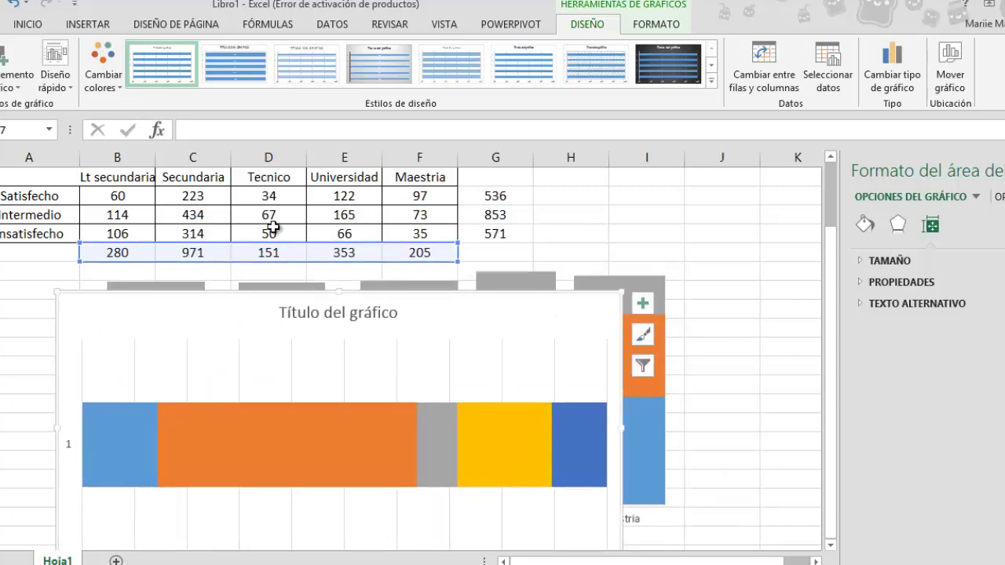
pyautogui.scroll(-2, 315, 287)
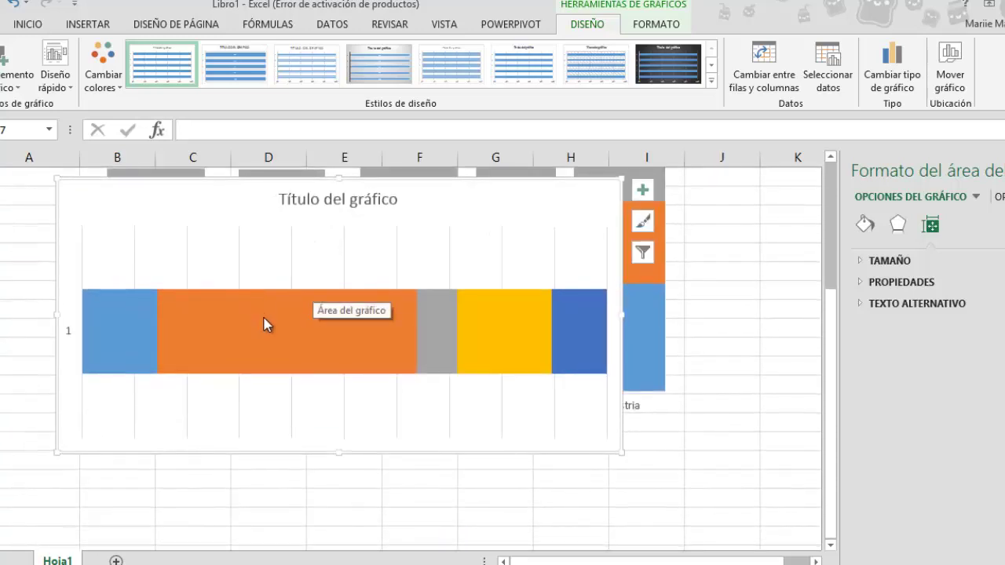
# Step: Widen the totals bar chart so it extends past the Maestria column chart to about column L
pyautogui.scroll(-1, 263, 321)
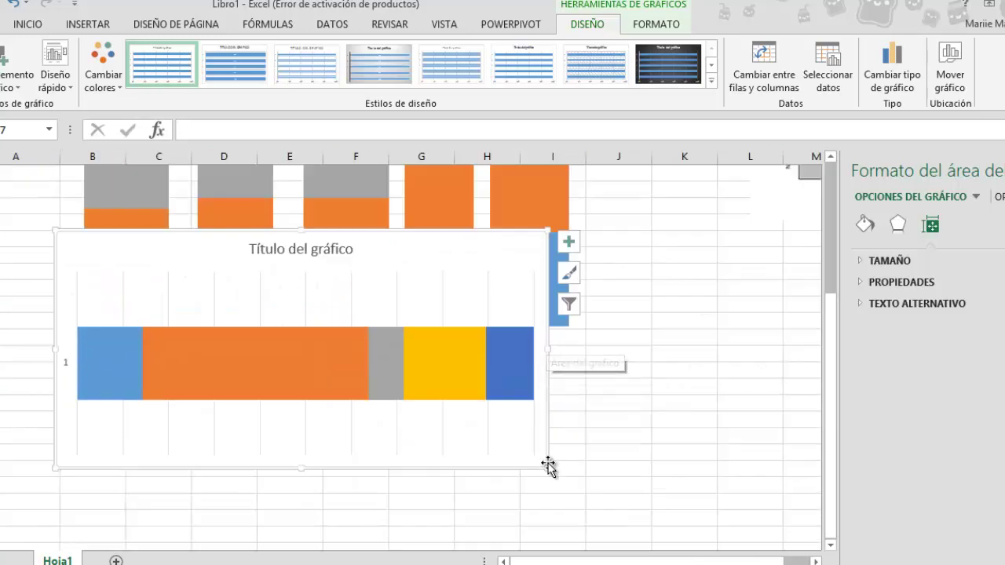
pyautogui.moveTo(547, 348); pyautogui.dragTo(722, 354)
pyautogui.scroll(2, 721, 369)
pyautogui.scroll(1, 720, 382)
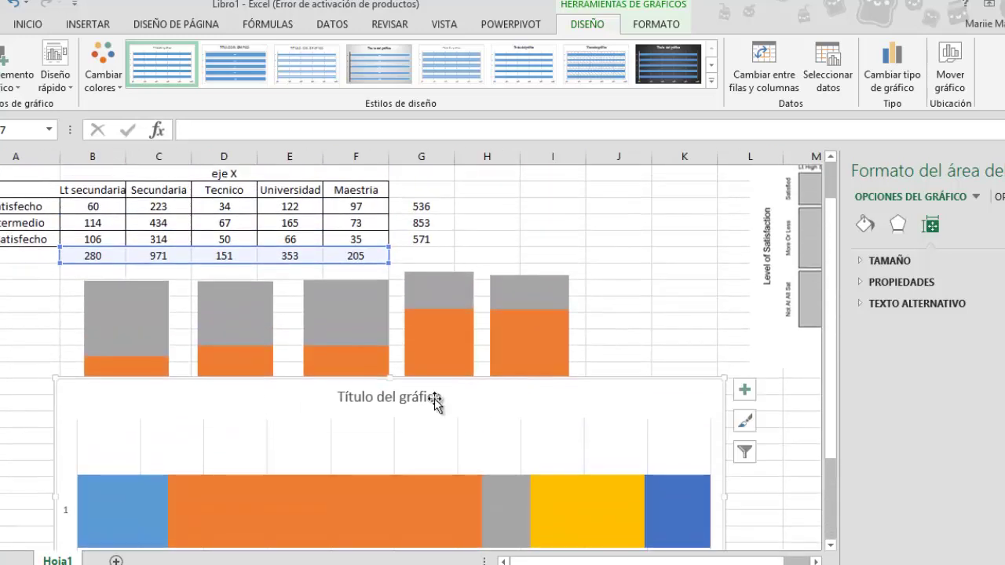
# Step: Delete the totals bar chart's title and send the chart behind the stacked column charts
pyautogui.click(433, 397)
pyautogui.press('Delete')
pyautogui.scroll(-1, 681, 418)
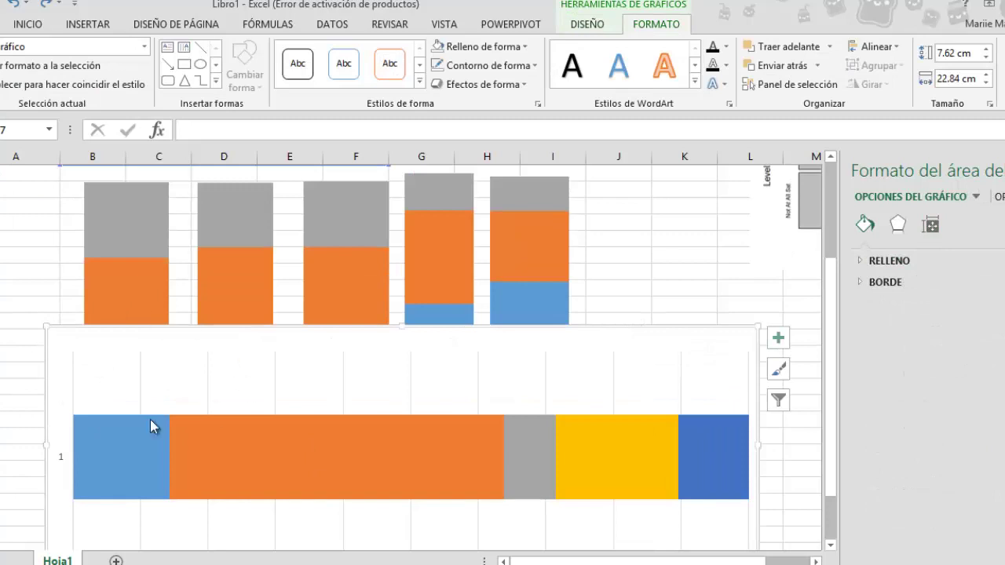
pyautogui.click(816, 65)
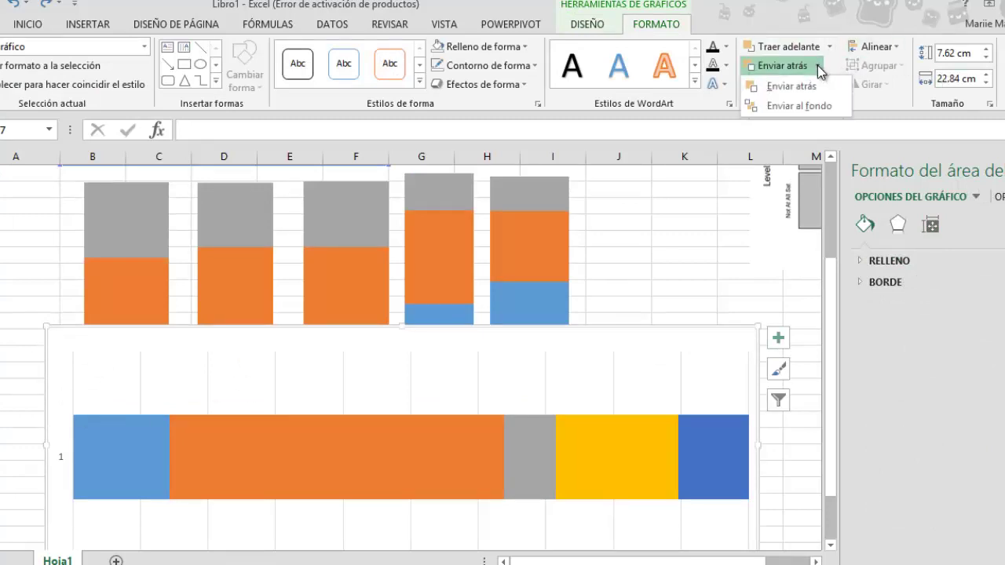
pyautogui.click(804, 105)
# Step: Widen the Lt secundaria chart to about 3.89 cm to match the first segment of the totals bar, and set it aside
pyautogui.click(166, 228)
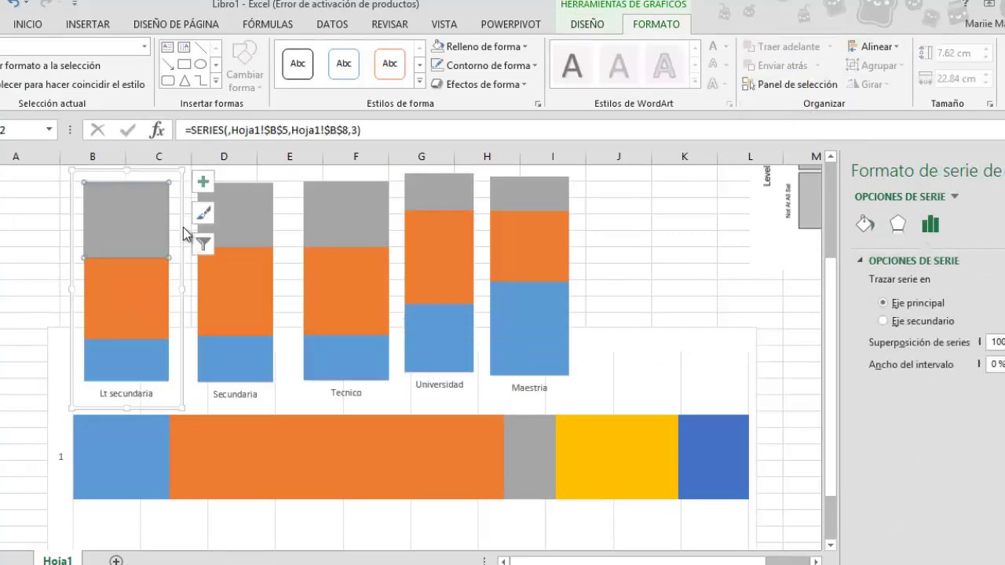
pyautogui.moveTo(166, 228); pyautogui.dragTo(171, 348)
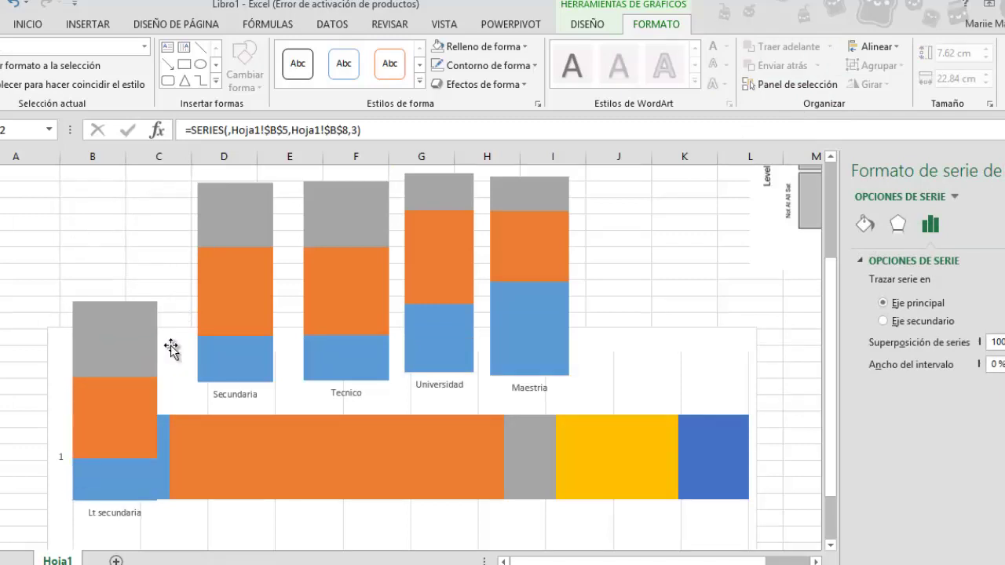
pyautogui.click(165, 387)
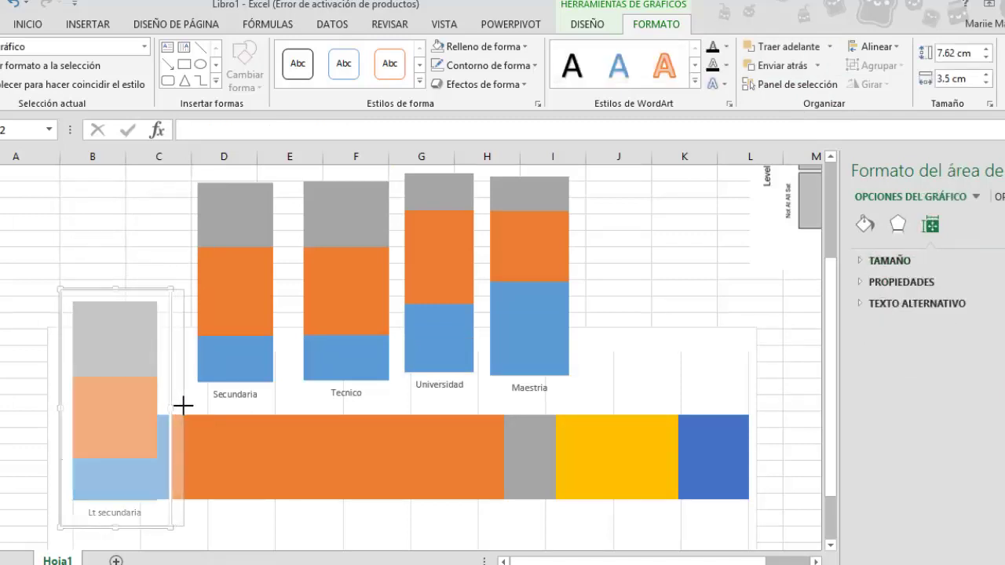
pyautogui.moveTo(183, 405); pyautogui.dragTo(183, 405)
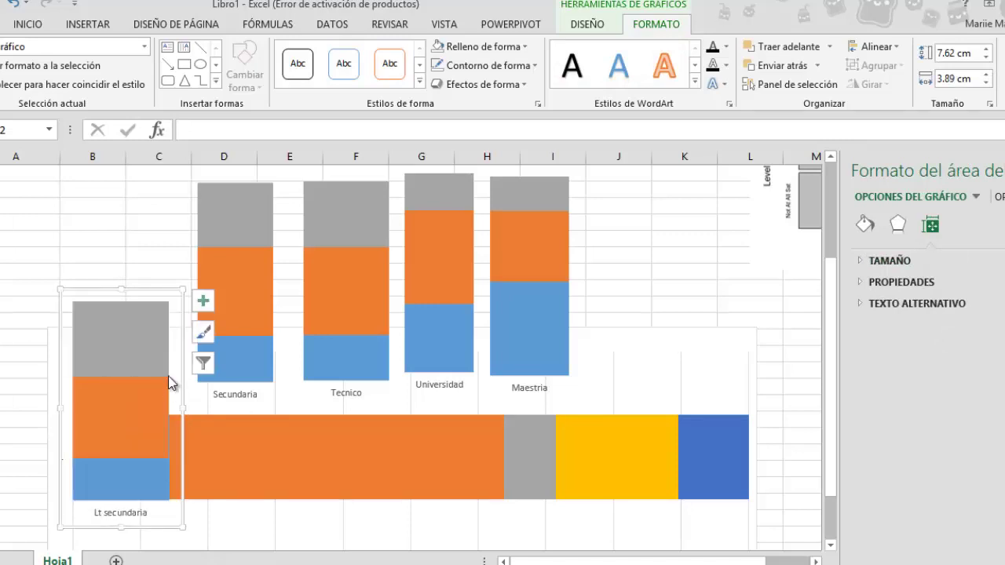
pyautogui.moveTo(152, 291); pyautogui.dragTo(81, 190)
# Step: Widen the Secundaria chart to match the orange segment of the totals bar and set it aside above the bar
pyautogui.click(258, 271)
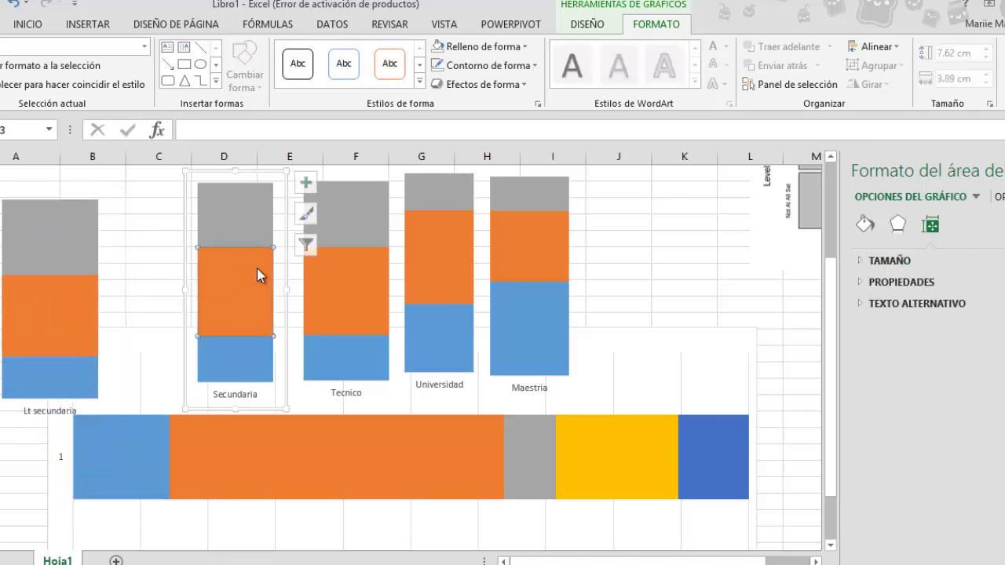
pyautogui.moveTo(287, 322); pyautogui.dragTo(513, 406)
pyautogui.moveTo(515, 406); pyautogui.dragTo(520, 405)
pyautogui.moveTo(227, 339); pyautogui.dragTo(94, 194)
# Step: Fit the Tecnico chart to the gray totals segment, about 2.58 cm, and the Universidad chart to the yellow segment, about 4.8 cm
pyautogui.moveTo(378, 362); pyautogui.dragTo(508, 401)
pyautogui.hotkey('ctrl', 'z')
pyautogui.moveTo(470, 349); pyautogui.dragTo(612, 507)
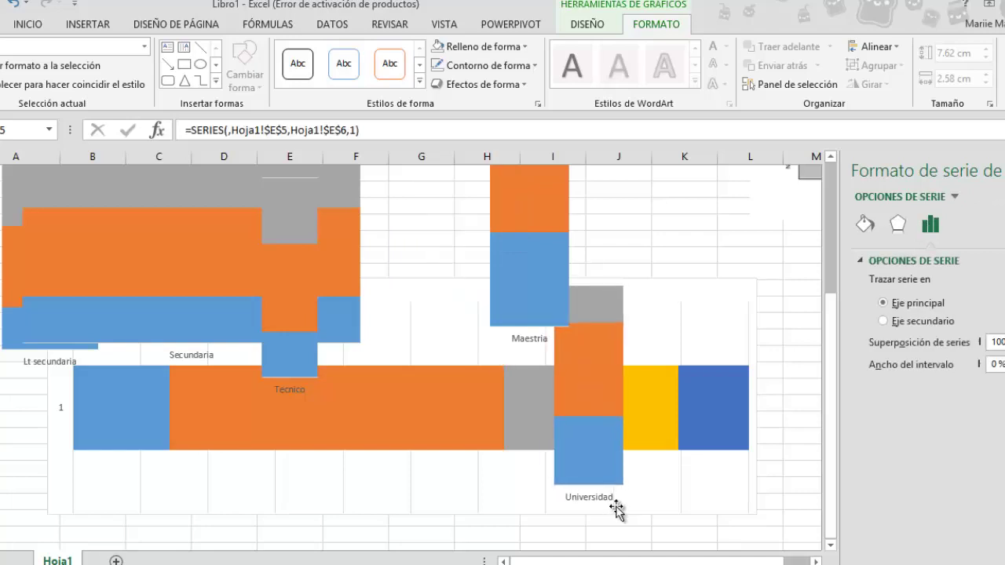
pyautogui.moveTo(637, 393); pyautogui.dragTo(692, 392)
pyautogui.moveTo(687, 377); pyautogui.dragTo(527, 344)
# Step: Fit the Maestria chart to the dark blue last segment of the totals bar, about 3.09 cm wide
pyautogui.click(540, 222)
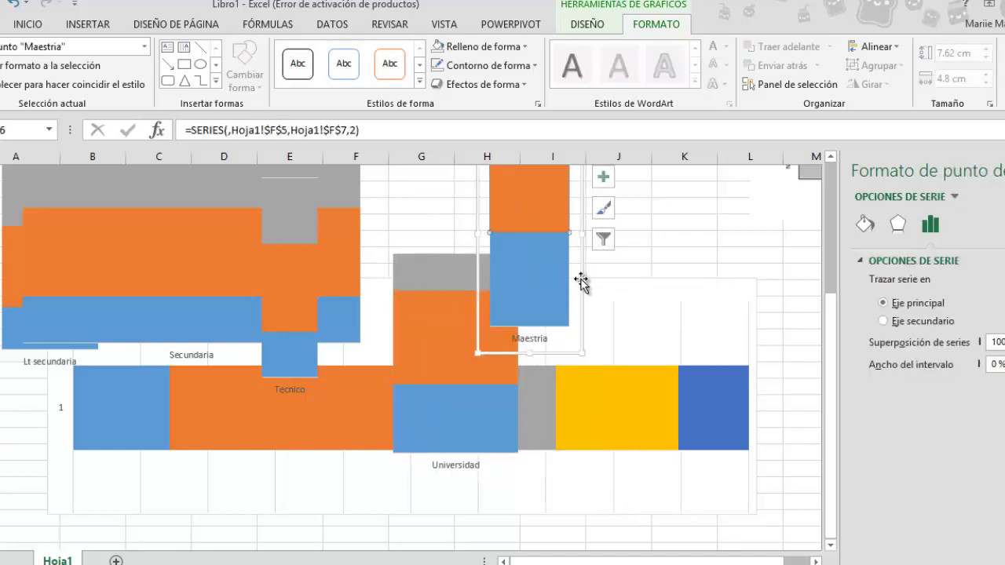
pyautogui.moveTo(582, 280); pyautogui.dragTo(770, 435)
pyautogui.moveTo(768, 397)
pyautogui.mouseDown()
pyautogui.moveTo(735, 391)
pyautogui.moveTo(751, 395)
pyautogui.mouseUp()
pyautogui.moveTo(749, 397)
pyautogui.mouseDown()
pyautogui.moveTo(747, 388)
pyautogui.moveTo(759, 388)
pyautogui.mouseUp()
pyautogui.hotkey('ctrl', 'z')
pyautogui.hotkey('ctrl', 'z')
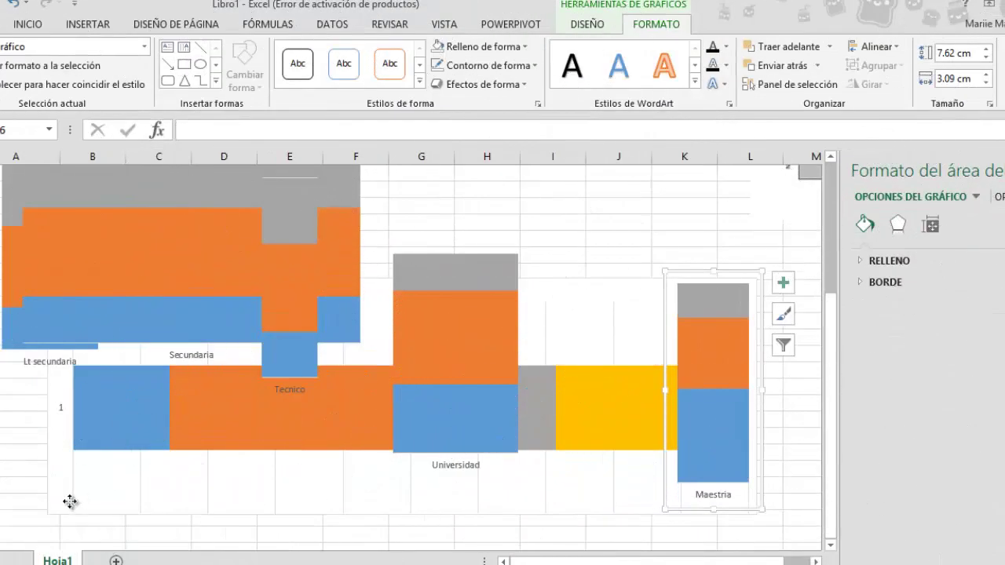
# Step: Delete the totals bar chart used as the width reference
pyautogui.click(67, 497)
pyautogui.click(169, 480)
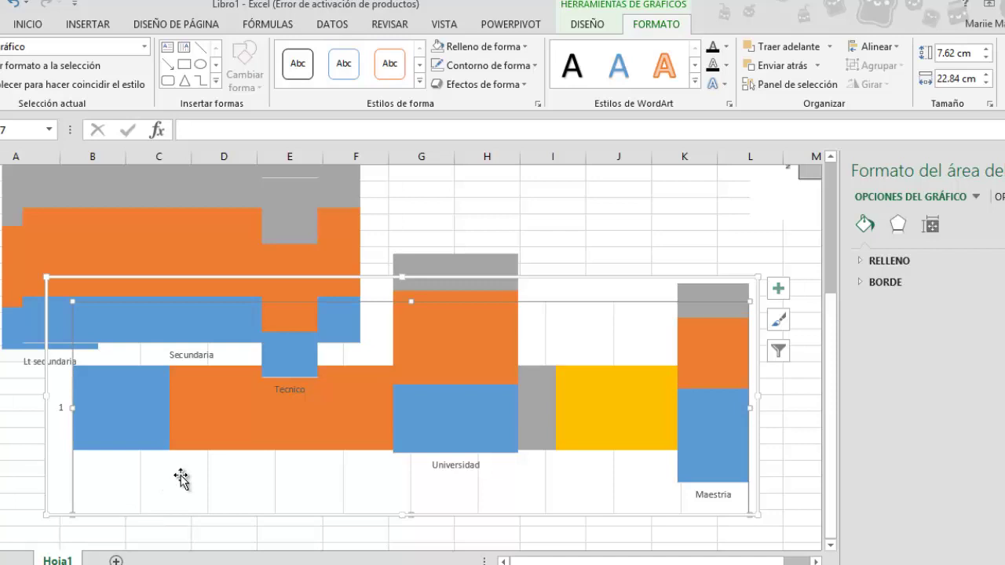
pyautogui.click(40, 464)
pyautogui.press('Delete')
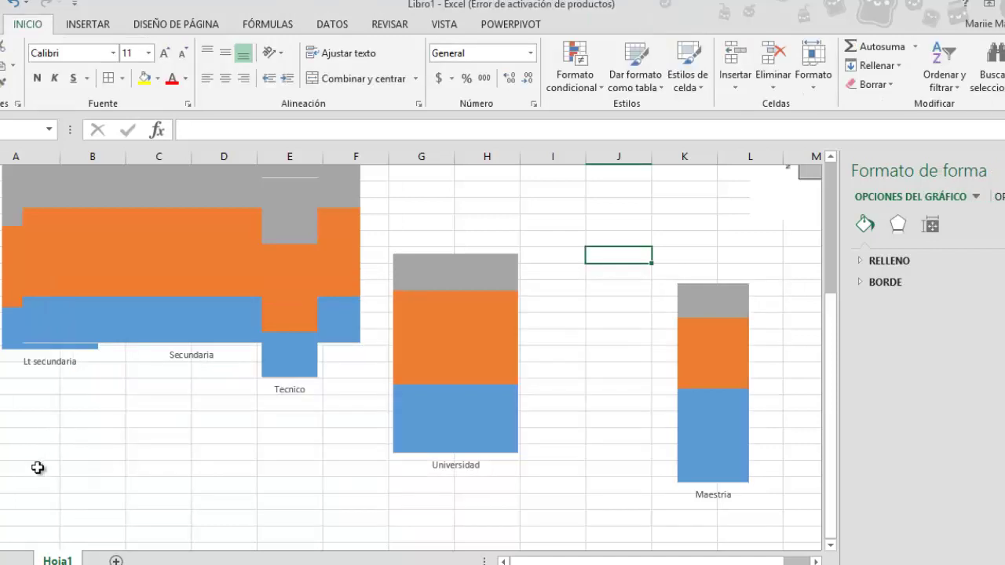
# Step: Place the Secundaria chart directly beside Lt secundaria and the Tecnico chart directly beside Secundaria, aligned at the same height
pyautogui.scroll(2, 193, 446)
pyautogui.click(125, 264)
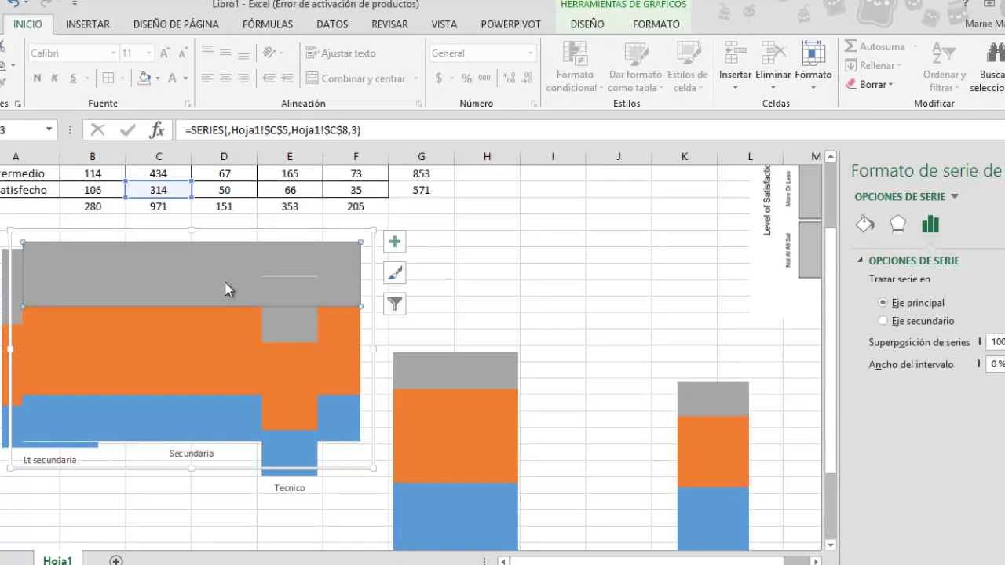
pyautogui.moveTo(146, 236); pyautogui.dragTo(227, 245)
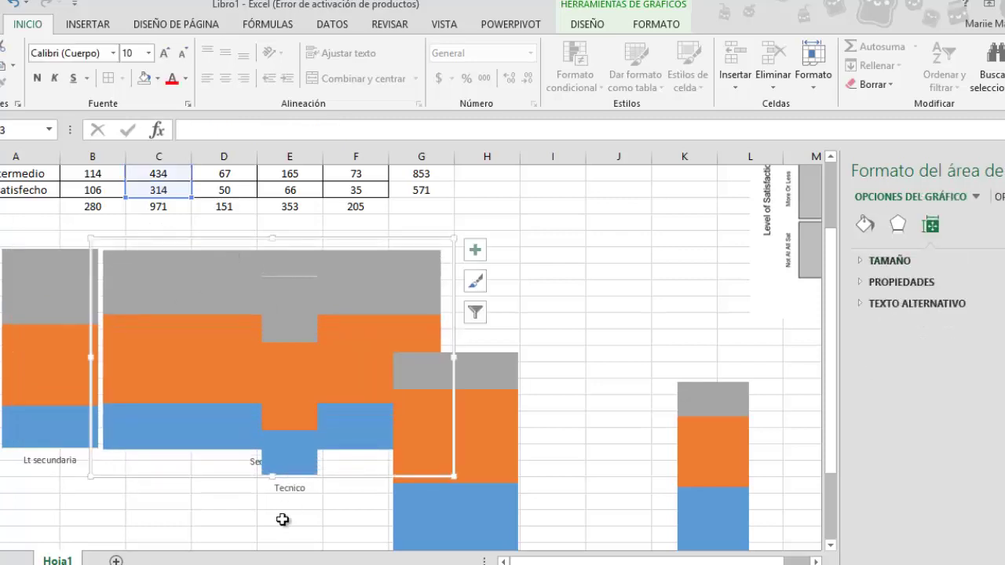
pyautogui.click(274, 263)
pyautogui.click(294, 436)
pyautogui.click(291, 464)
pyautogui.click(292, 490)
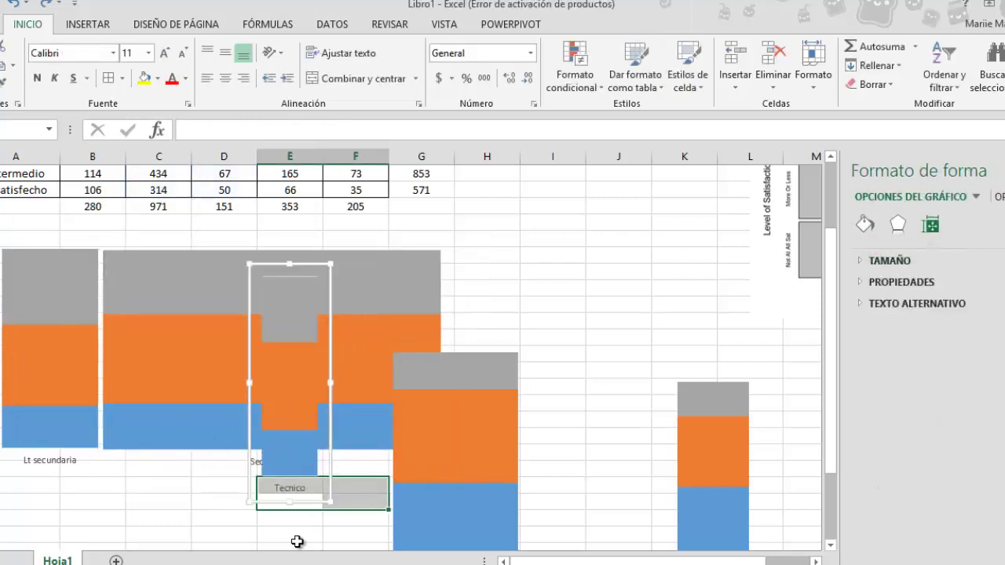
pyautogui.click(271, 505)
pyautogui.moveTo(270, 505); pyautogui.dragTo(446, 474)
pyautogui.click(447, 473)
# Step: Place the Universidad chart beside Tecnico and the Maestria chart beside Universidad, completing the aligned row of columns
pyautogui.moveTo(530, 487); pyautogui.dragTo(641, 384)
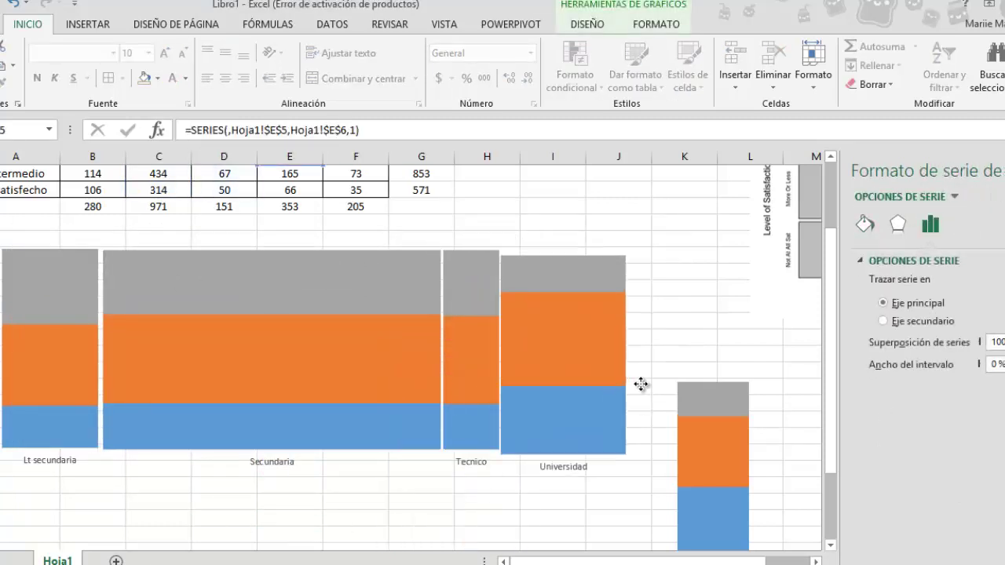
pyautogui.click(768, 463)
pyautogui.moveTo(761, 502); pyautogui.dragTo(715, 371)
pyautogui.scroll(1, 715, 371)
pyautogui.click(553, 223)
pyautogui.scroll(-1, 614, 295)
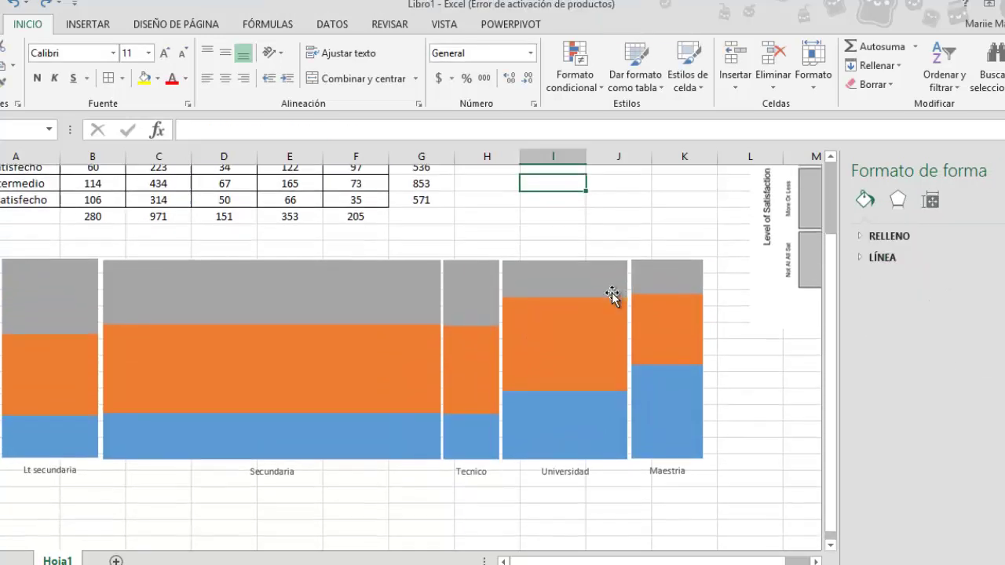
# Step: Draw a rectangle about 23.68 cm wide and 8.07 cm high covering the row of column charts
pyautogui.scroll(1, 709, 336)
pyautogui.click(88, 24)
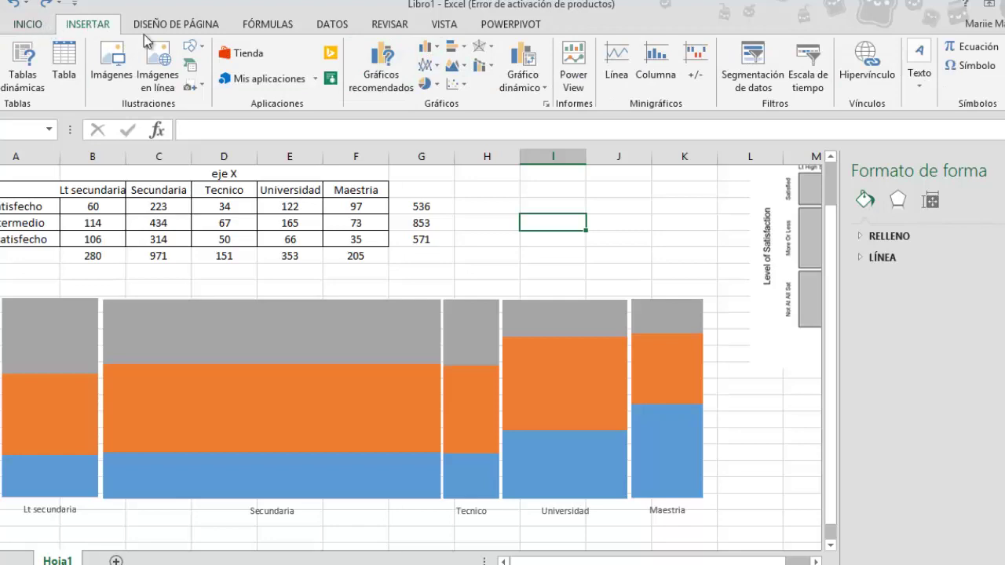
pyautogui.click(189, 46)
pyautogui.click(241, 85)
pyautogui.moveTo(2, 285); pyautogui.dragTo(727, 521)
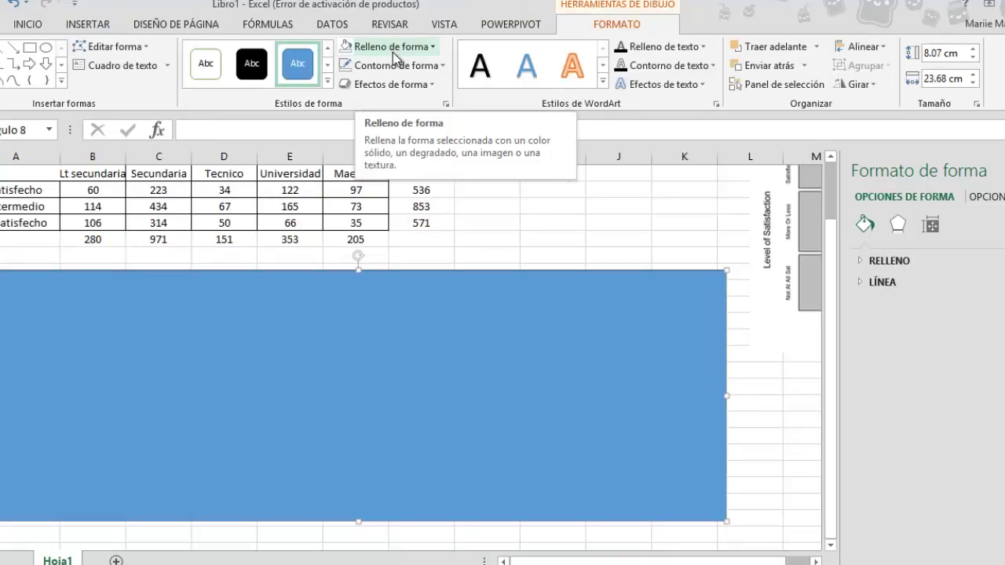
# Step: Fill the rectangle with light gray and send it to the back as the charts' background
pyautogui.click(393, 49)
pyautogui.click(377, 100)
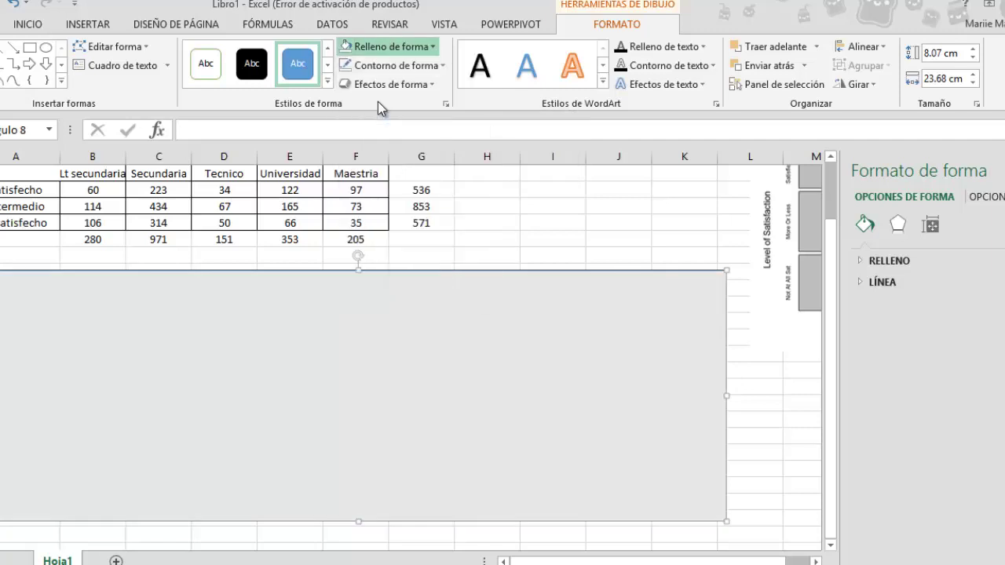
pyautogui.click(804, 65)
pyautogui.click(746, 103)
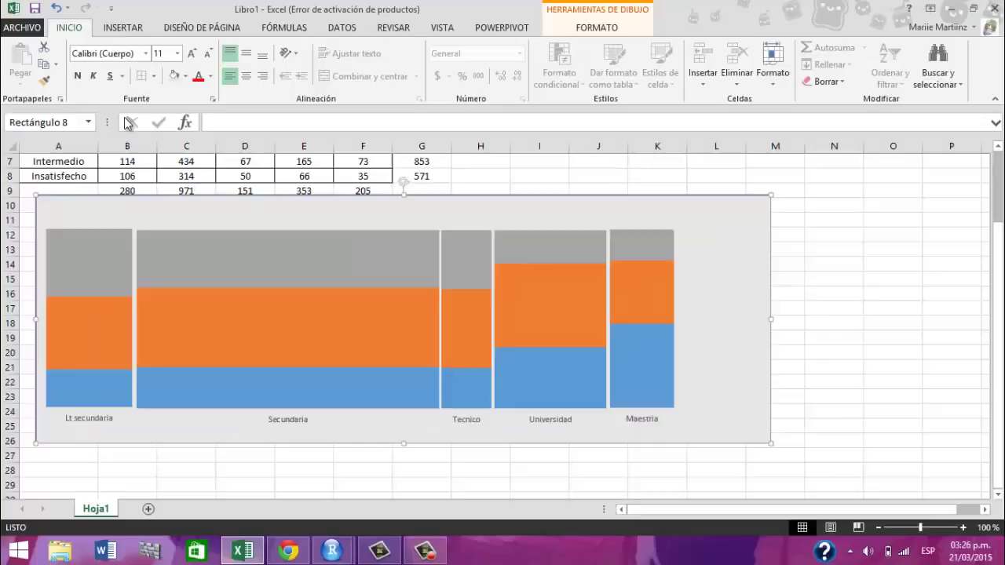
# Step: Add a text box above the columns titled "Nivel de Educación y Satisfacción con Situación financiera"
pyautogui.click(121, 28)
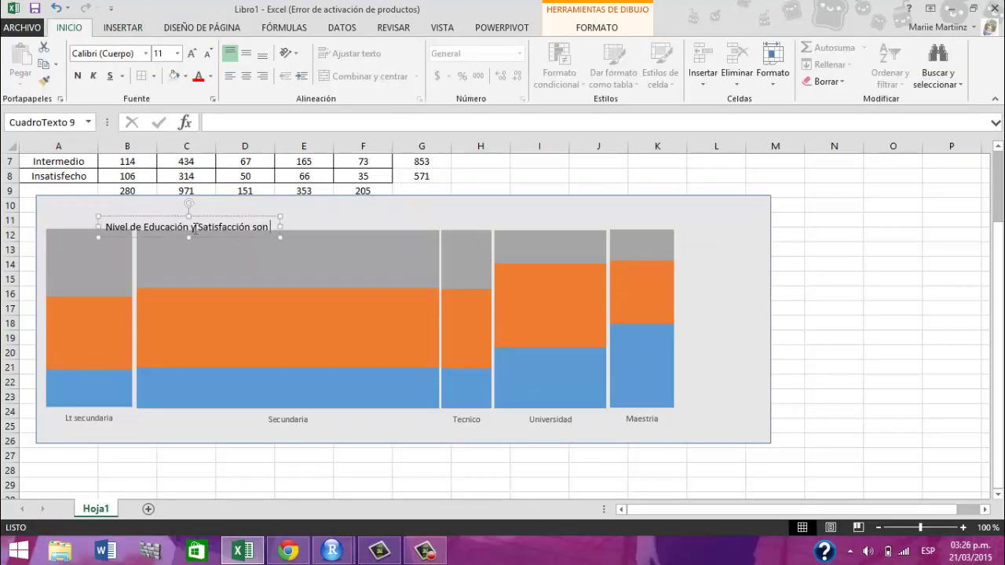
pyautogui.write('tuación financiera')
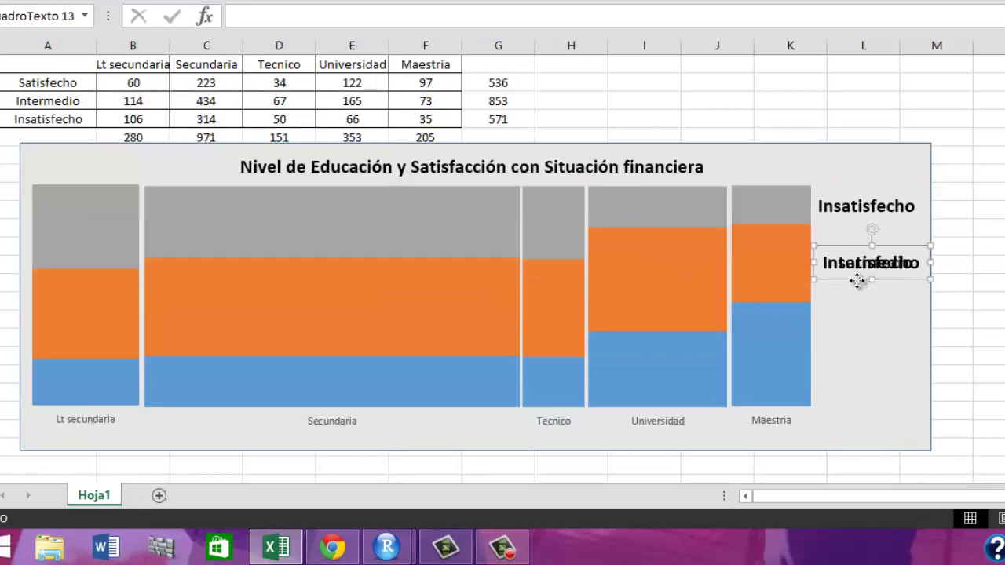
# Step: Move the duplicated Insatisfecho label beside the blue Maestria segment and change its text to "Satisfecho"
pyautogui.moveTo(857, 281); pyautogui.dragTo(859, 372)
pyautogui.doubleClick(832, 361)
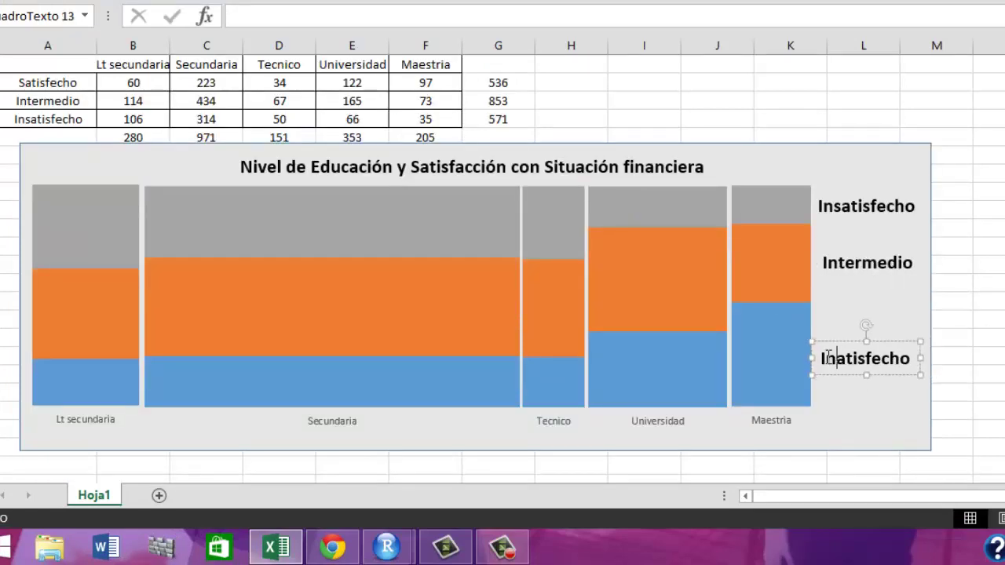
pyautogui.write('Satisfecho')
pyautogui.click(956, 297)
pyautogui.click(502, 547)
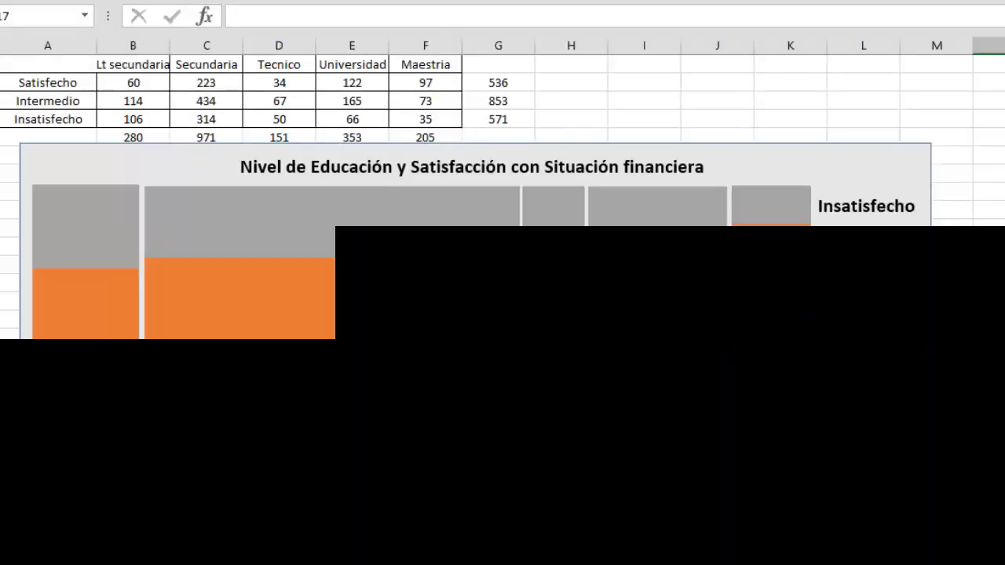
pyautogui.moveTo(668, 395)
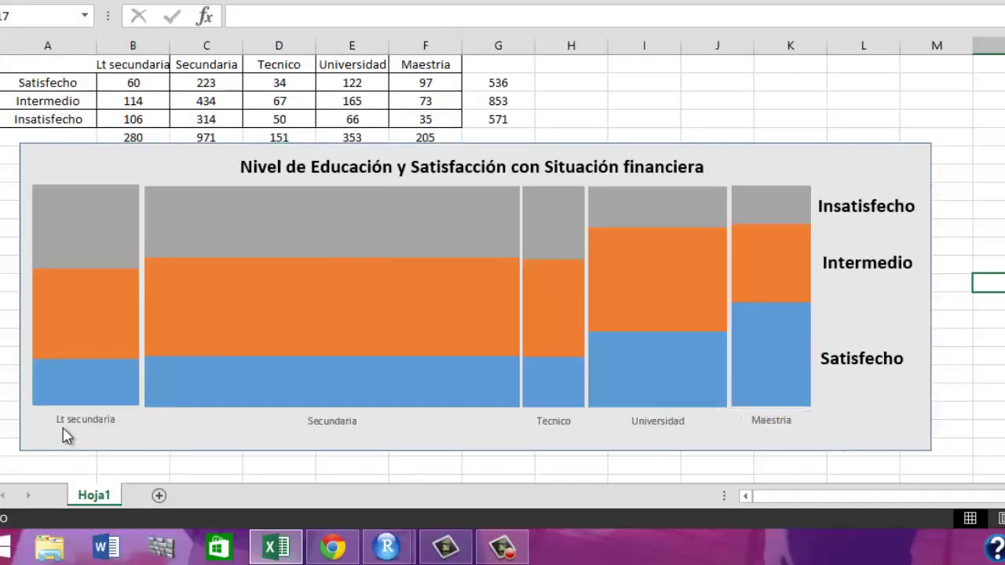
pyautogui.click(127, 422)
pyautogui.click(320, 424)
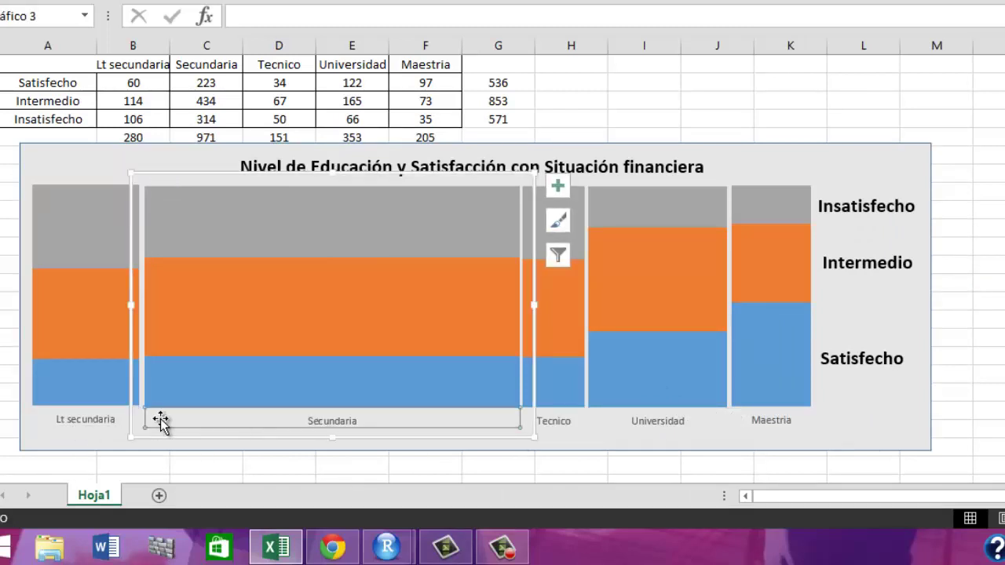